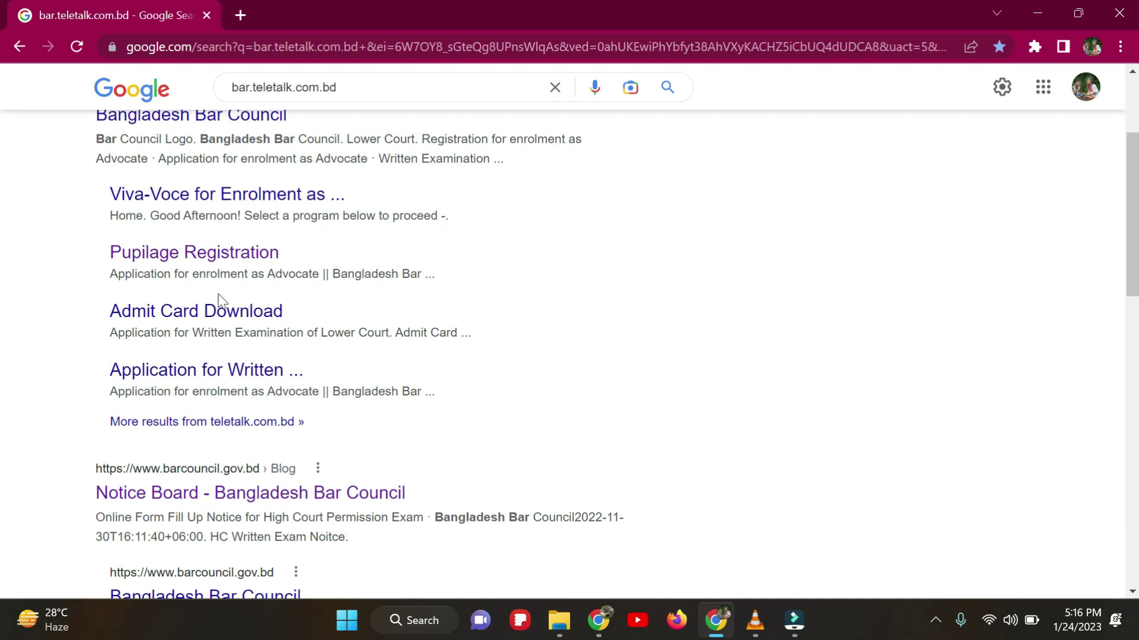
# Step: Open the Pupilage Registration page from the search results
pyautogui.click(190, 261)
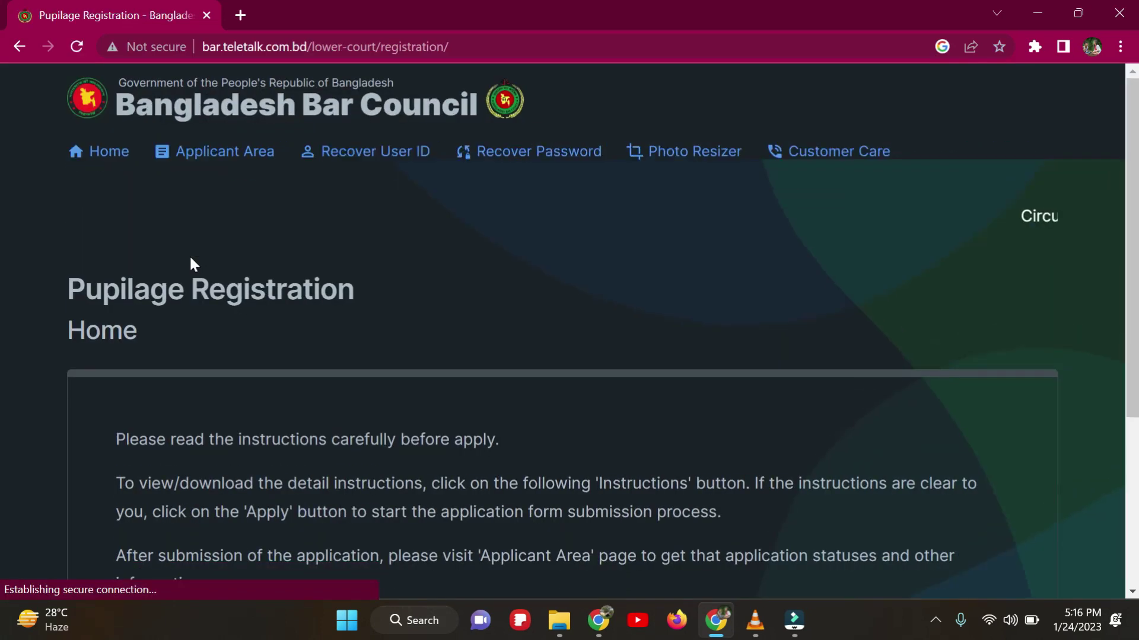
pyautogui.scroll(-5, 420, 312)
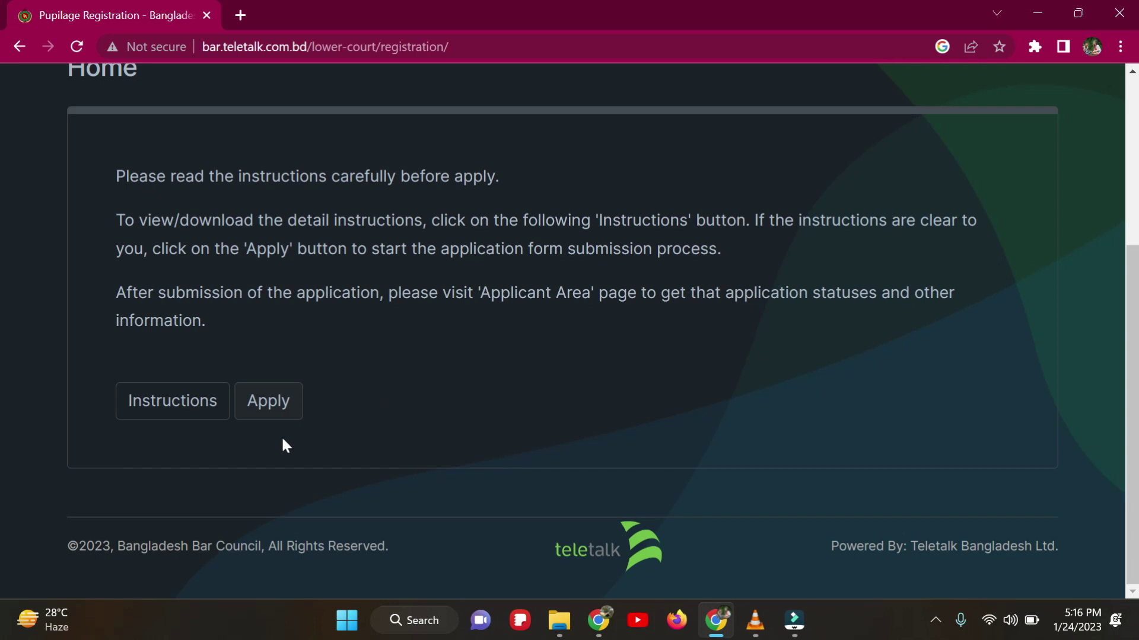
pyautogui.scroll(4, 405, 423)
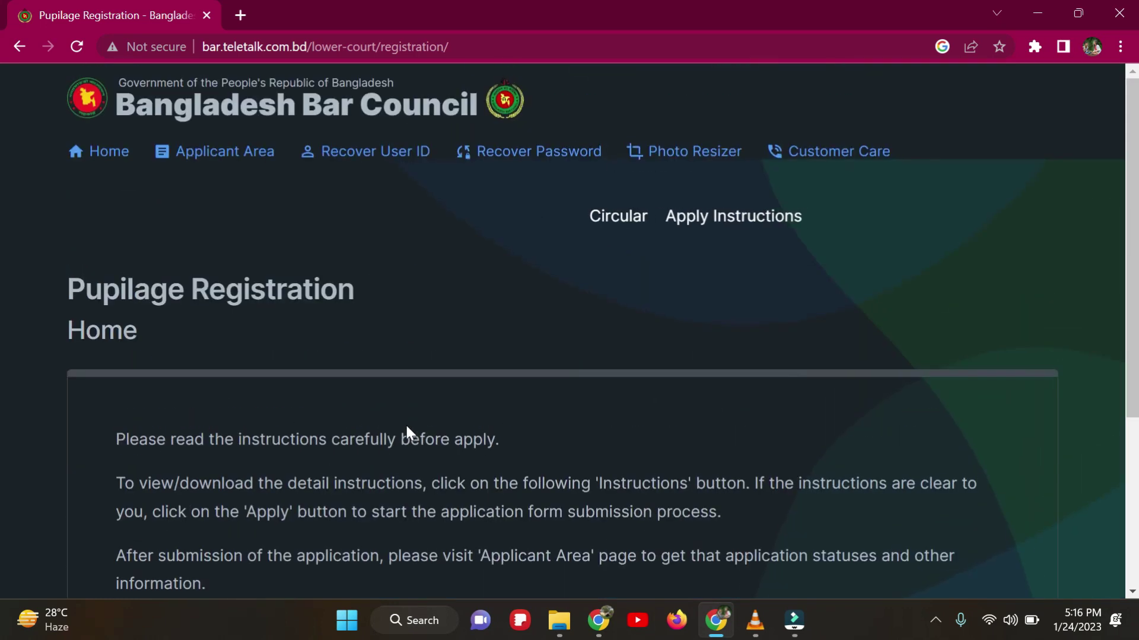
pyautogui.click(24, 46)
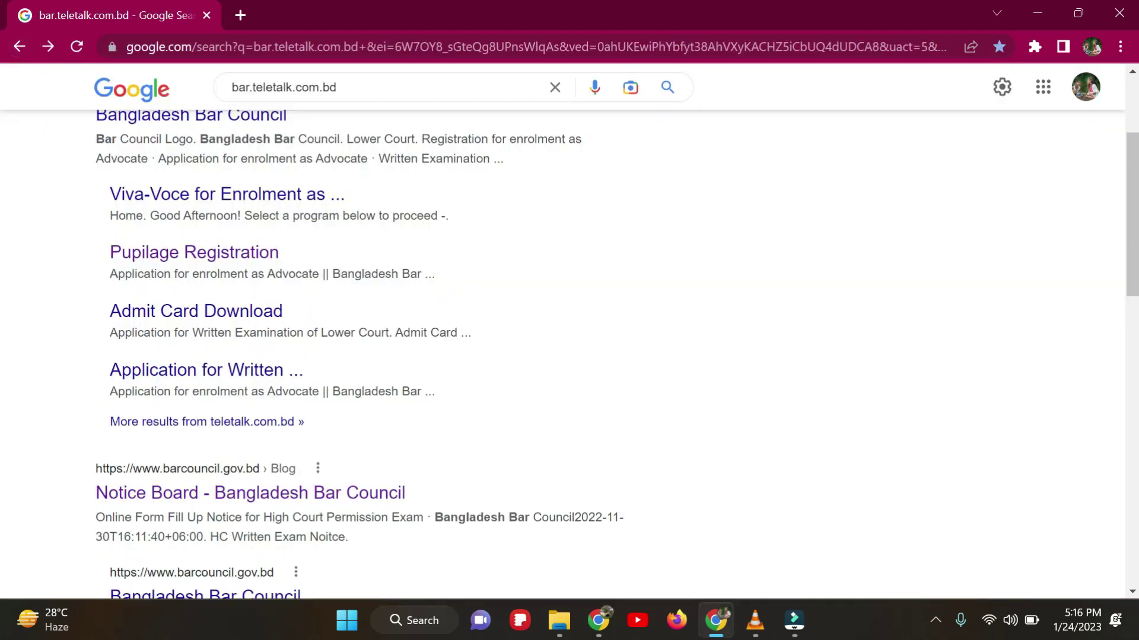
pyautogui.scroll(-5, 432, 338)
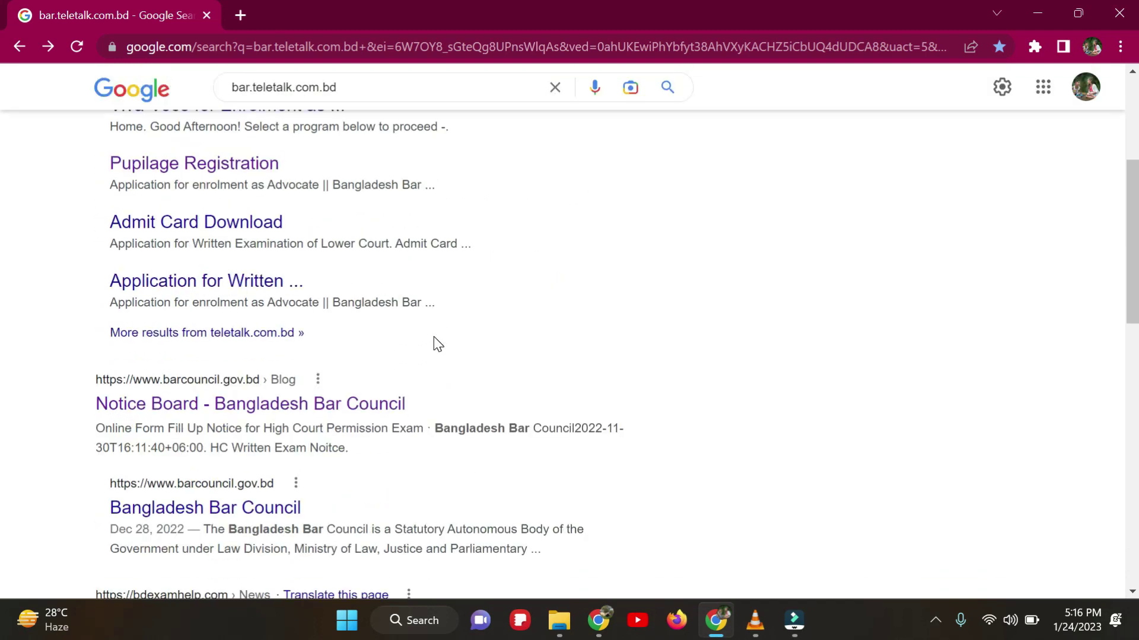
pyautogui.click(187, 170)
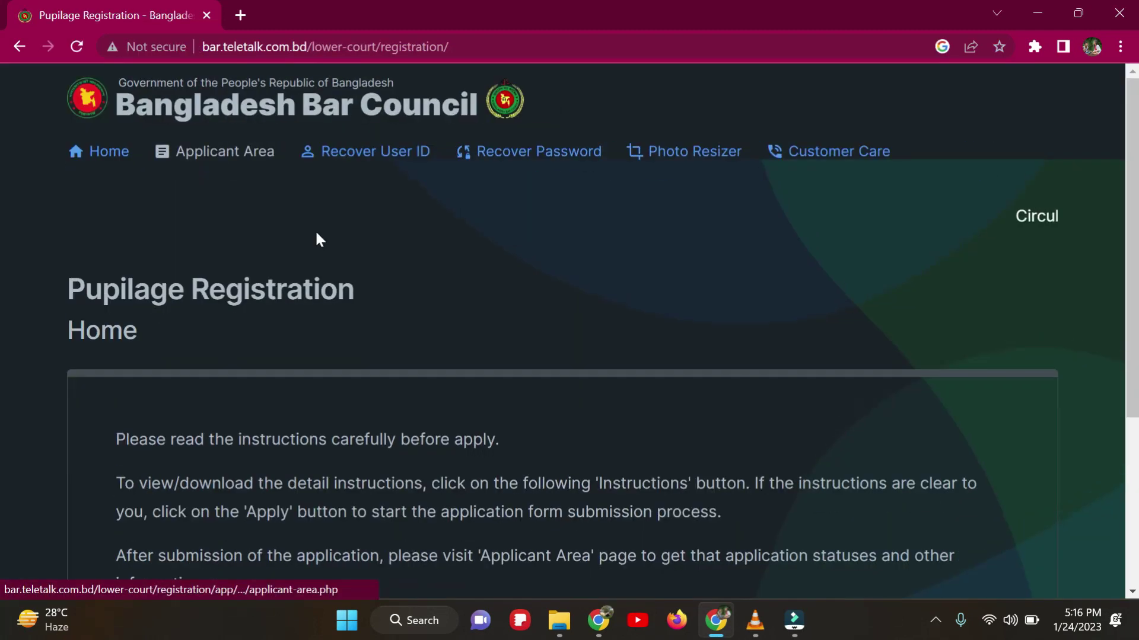
# Step: Start a new application with Apply, reaching the Welcome page
pyautogui.scroll(-2, 399, 261)
pyautogui.scroll(2, 397, 261)
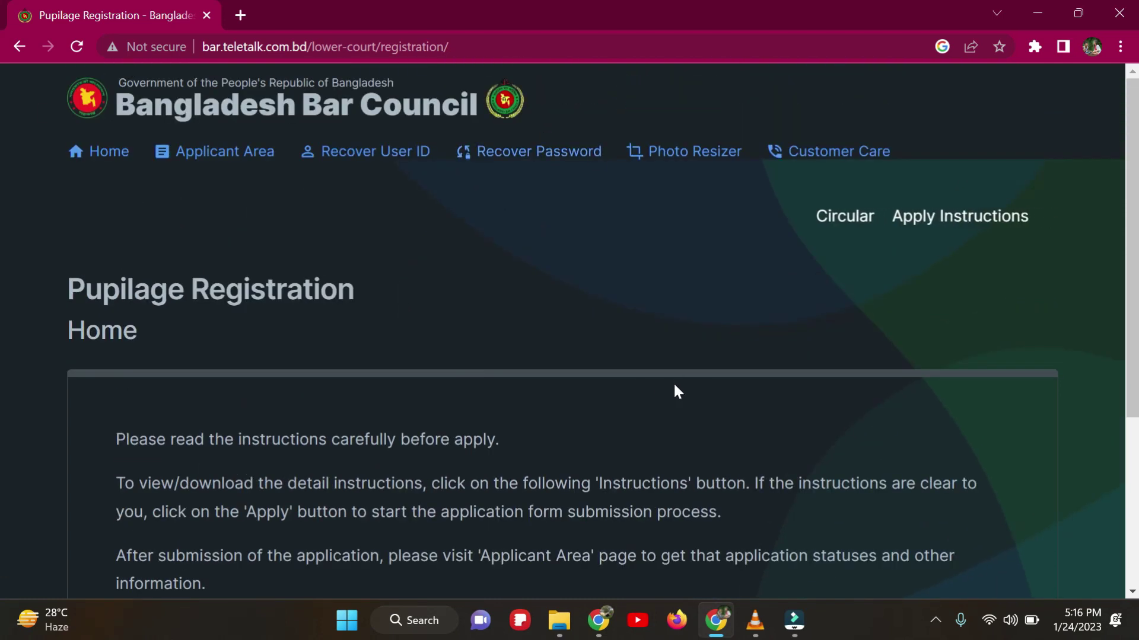
pyautogui.scroll(-4, 537, 341)
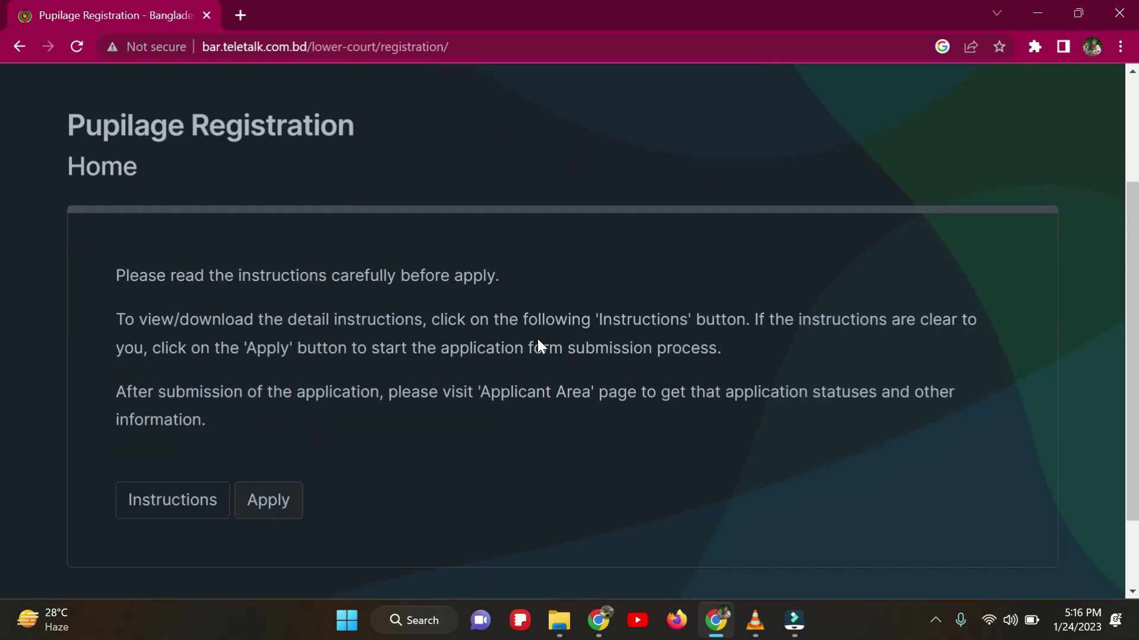
pyautogui.scroll(4, 537, 341)
pyautogui.scroll(-4, 538, 342)
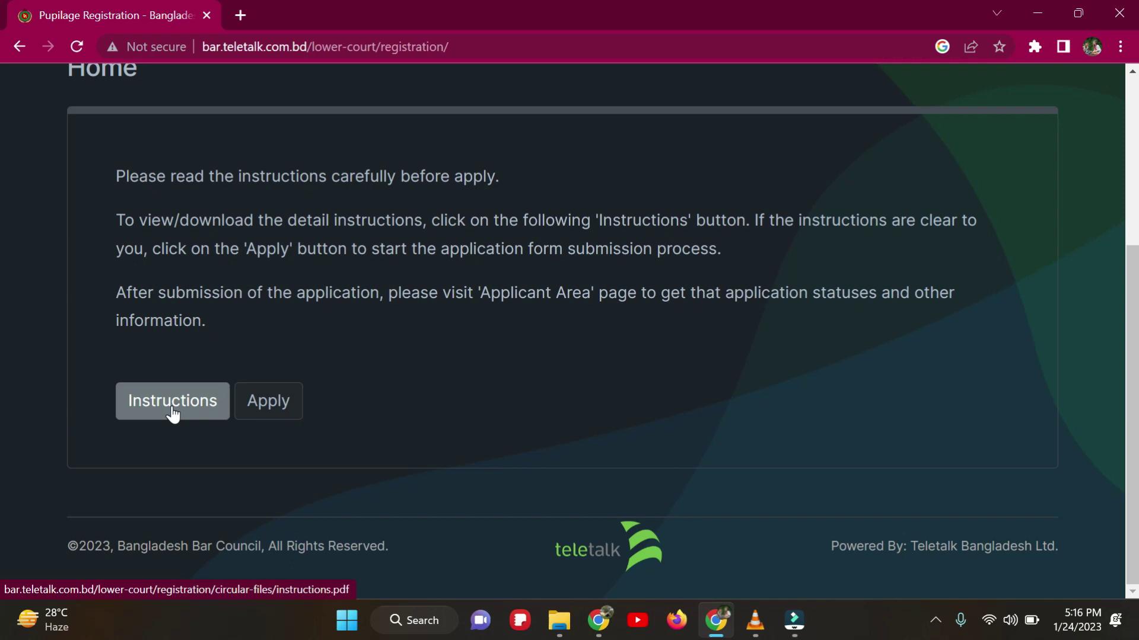
pyautogui.click(261, 408)
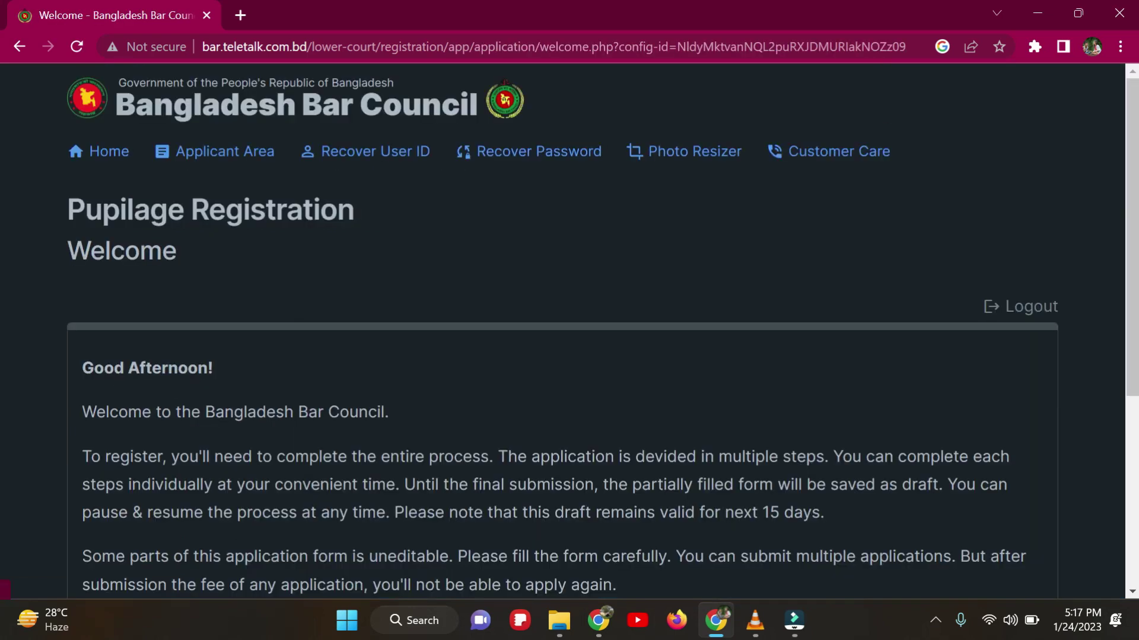
pyautogui.scroll(-5, 345, 385)
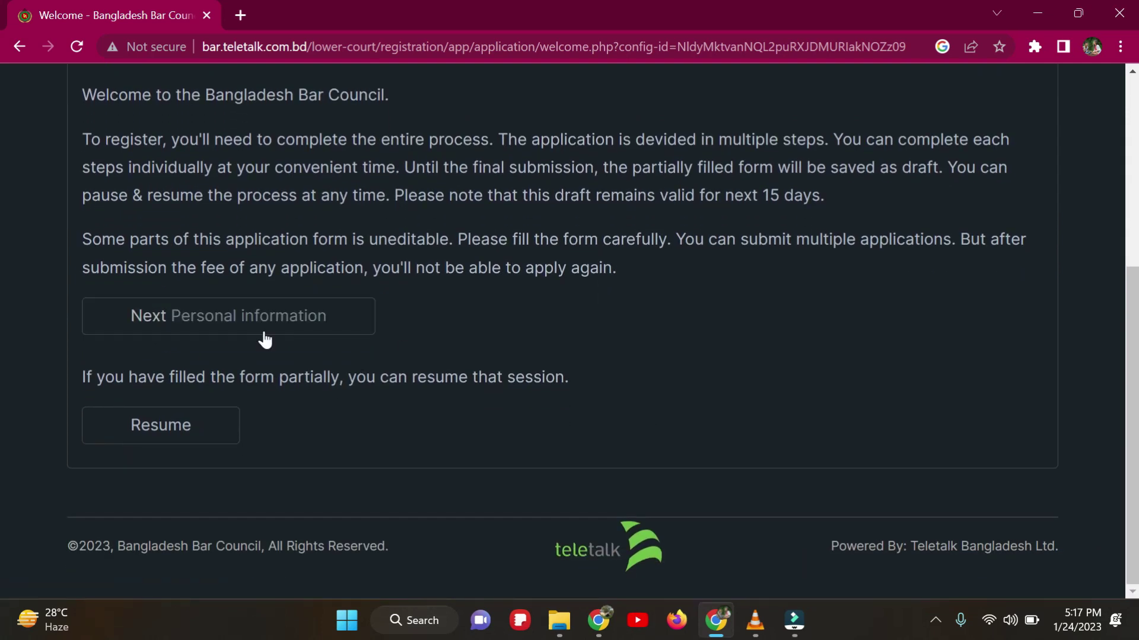
# Step: Go to the Personal Information step and enter the applicant's name
pyautogui.click(194, 325)
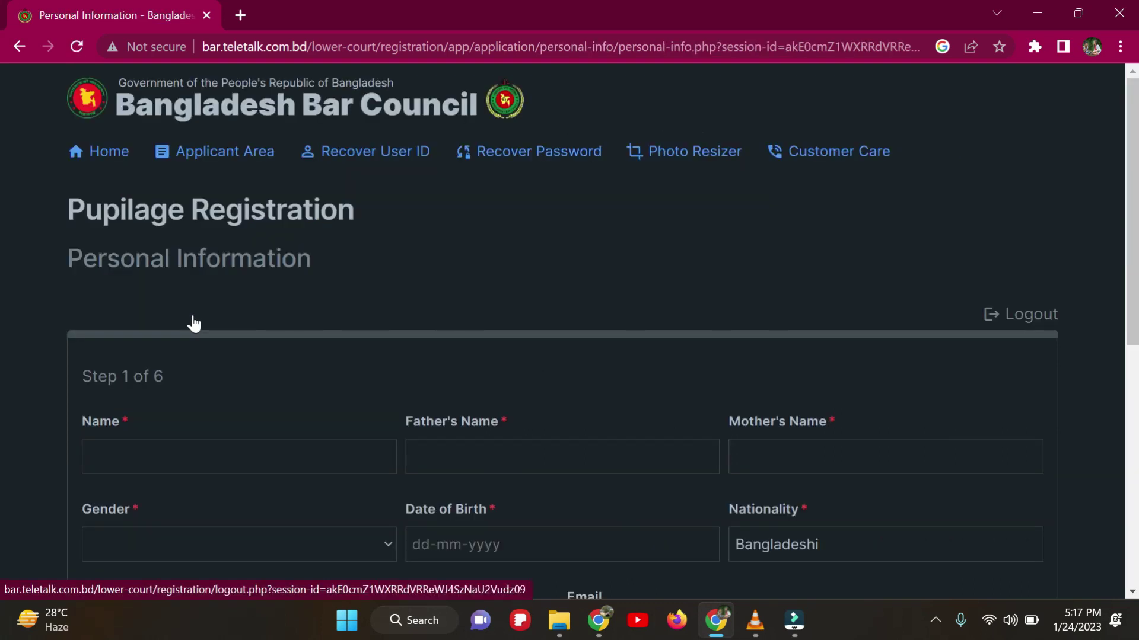
pyautogui.scroll(-2, 194, 325)
pyautogui.click(113, 364)
pyautogui.click(176, 361)
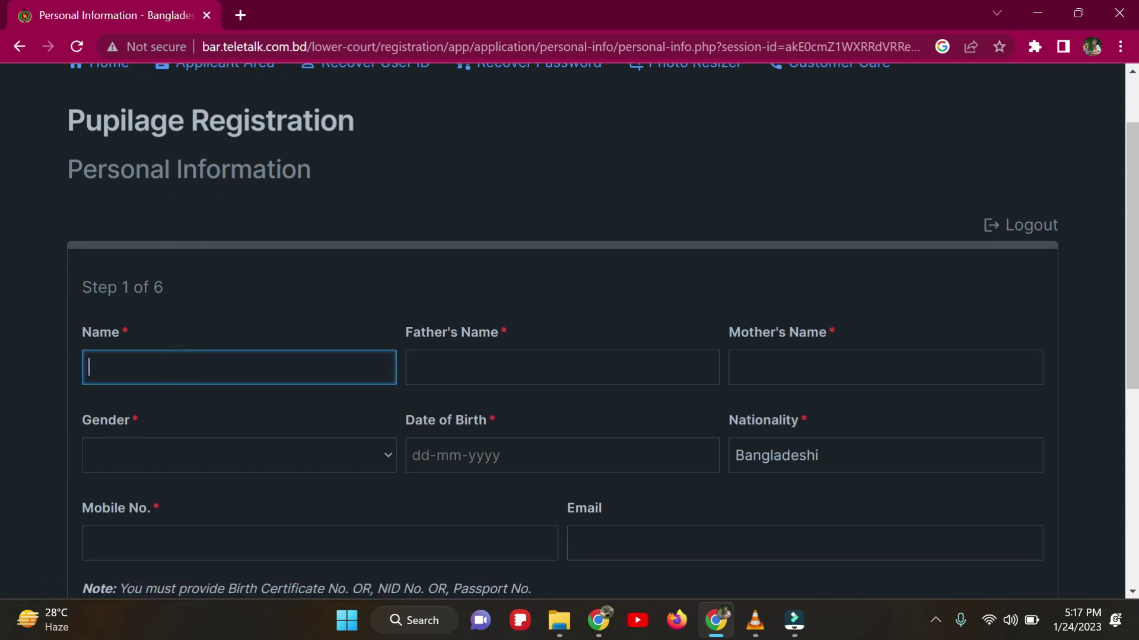
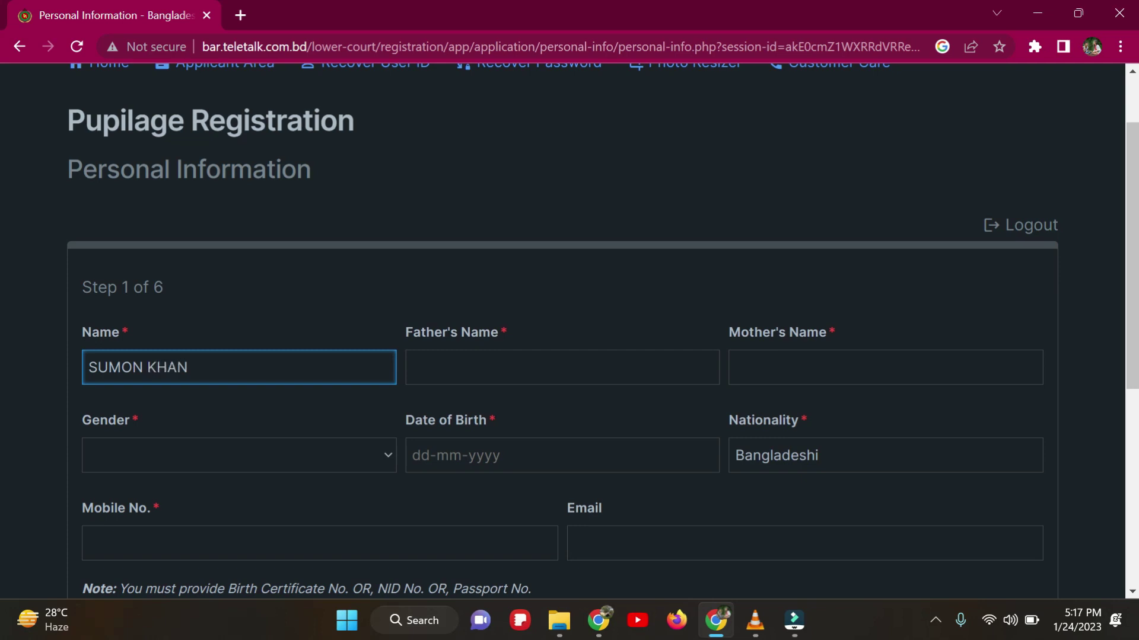
# Step: Fill in the father's and mother's names and choose Male as gender
pyautogui.click(506, 375)
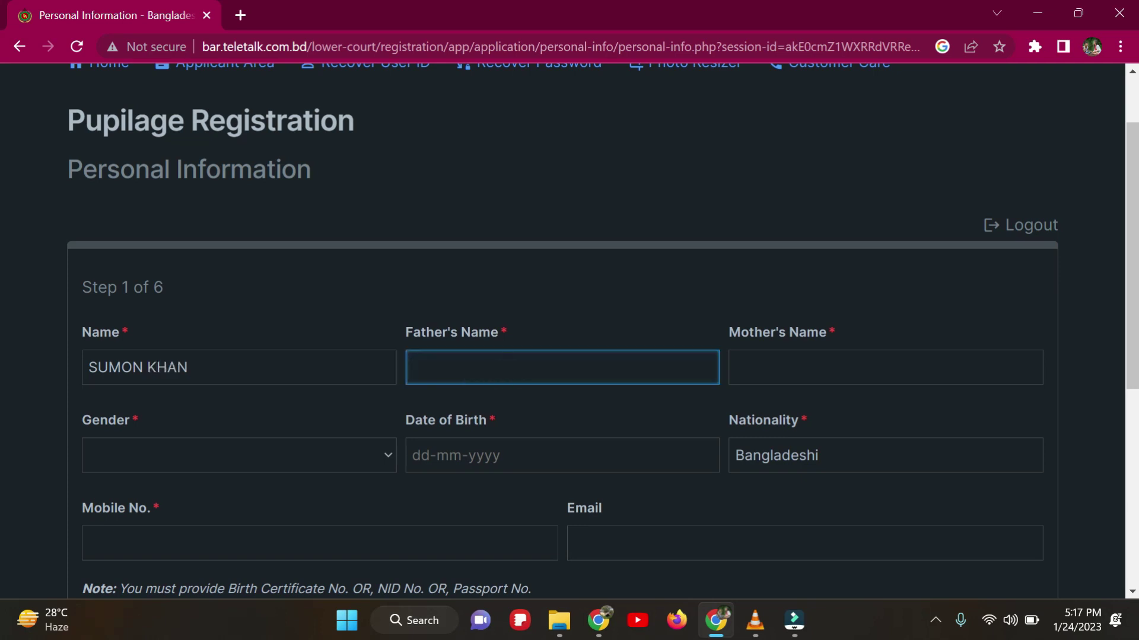
pyautogui.press('Tab')
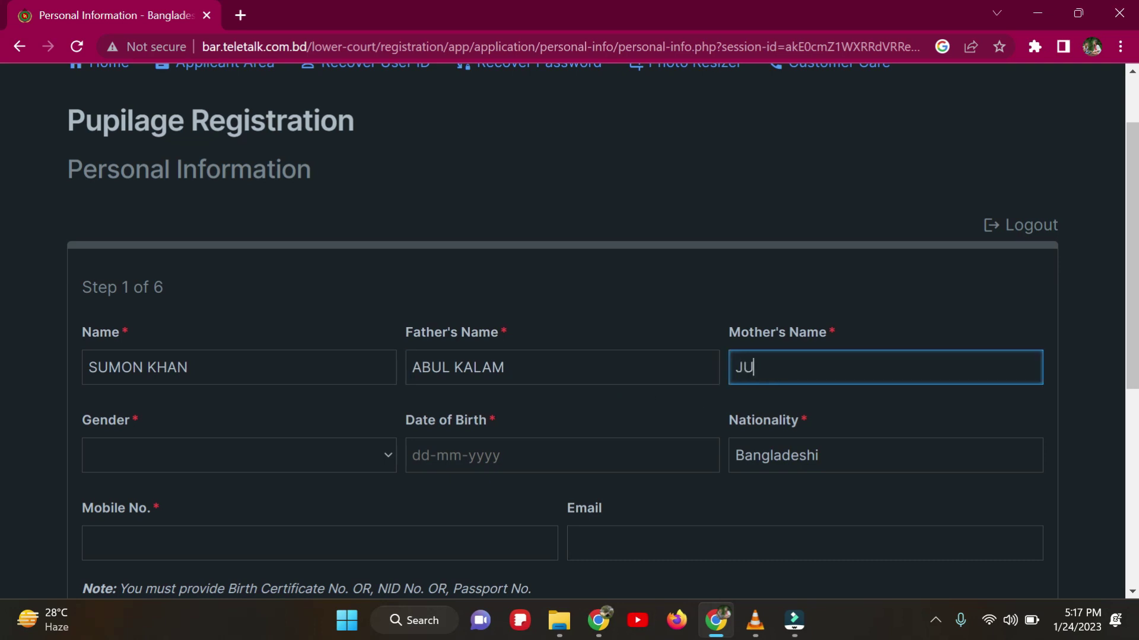
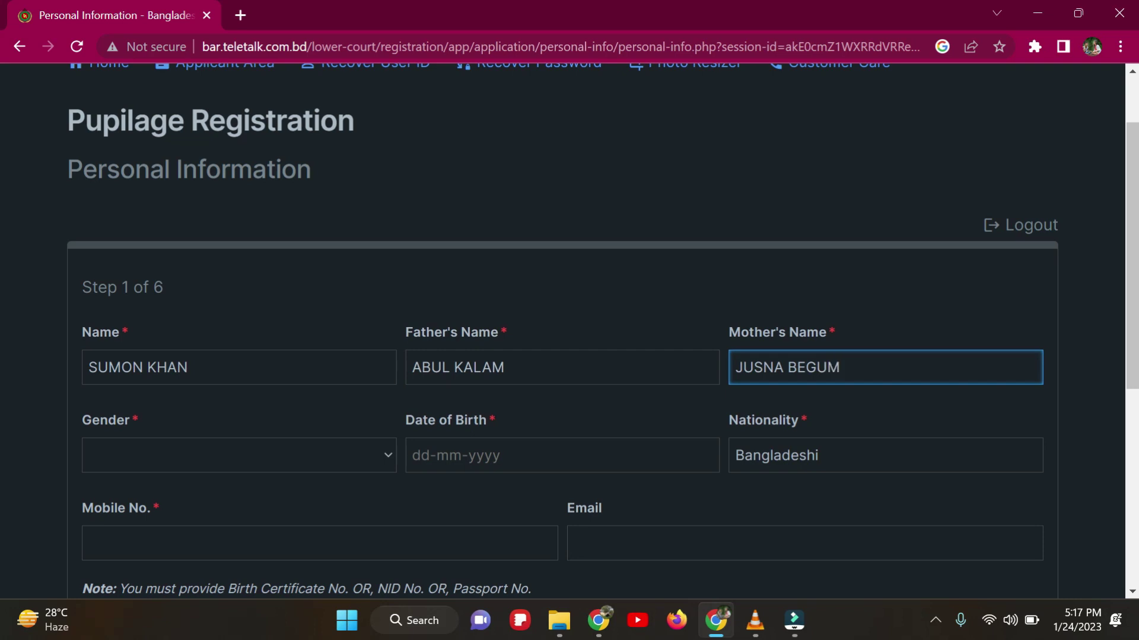
pyautogui.click(378, 460)
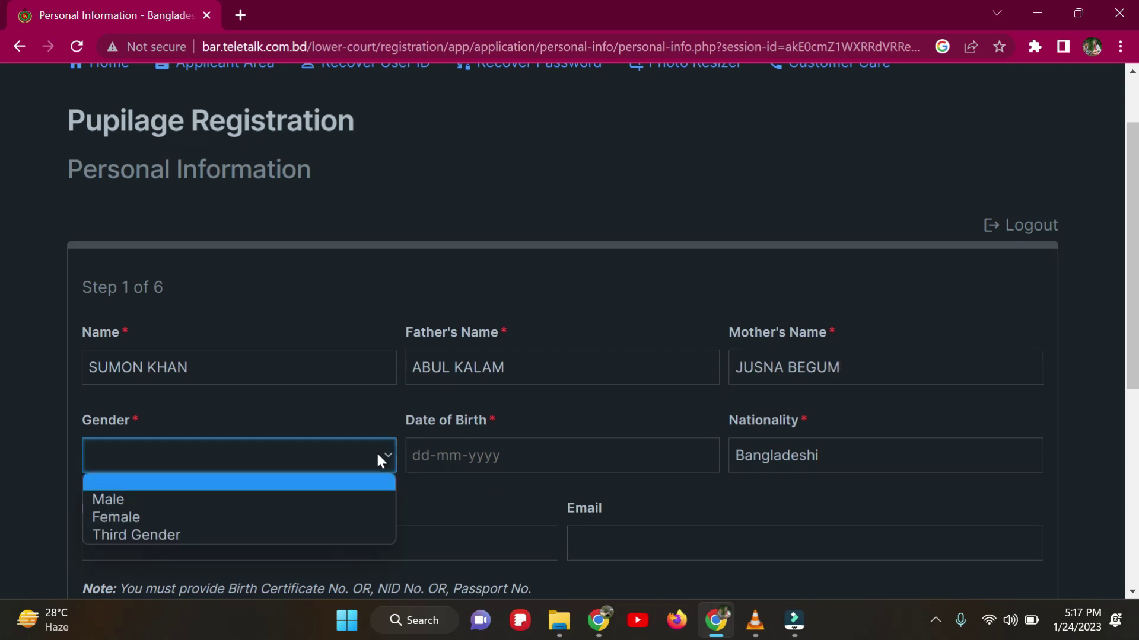
pyautogui.click(243, 500)
# Step: Enter the date of birth, picking day 15 and editing in month 11 and year 1991
pyautogui.click(415, 458)
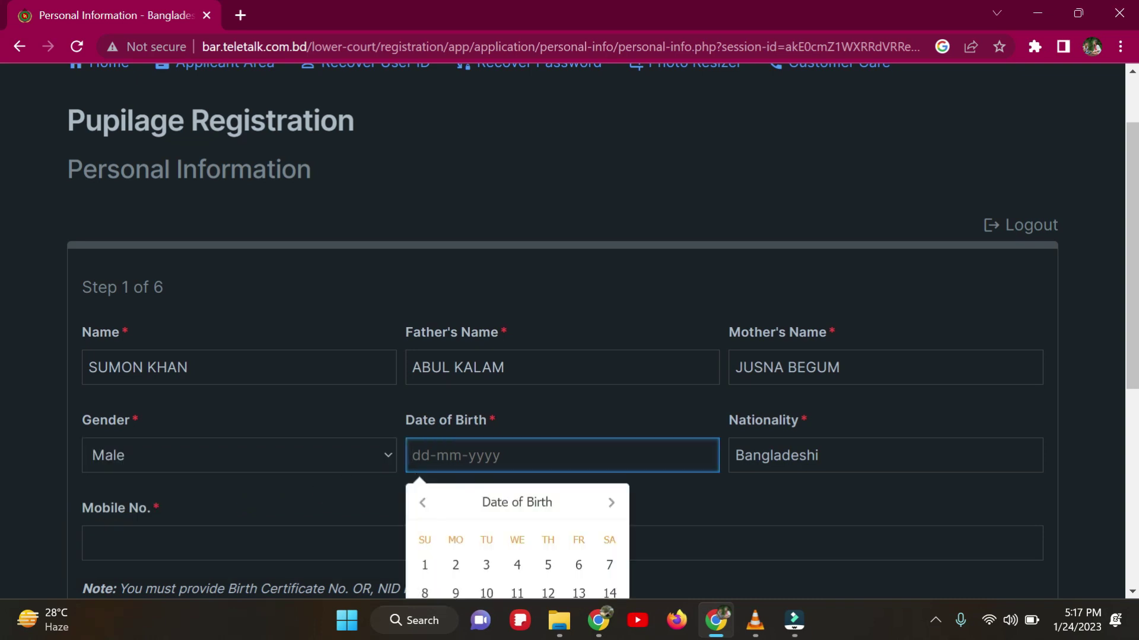
pyautogui.scroll(-3, 480, 496)
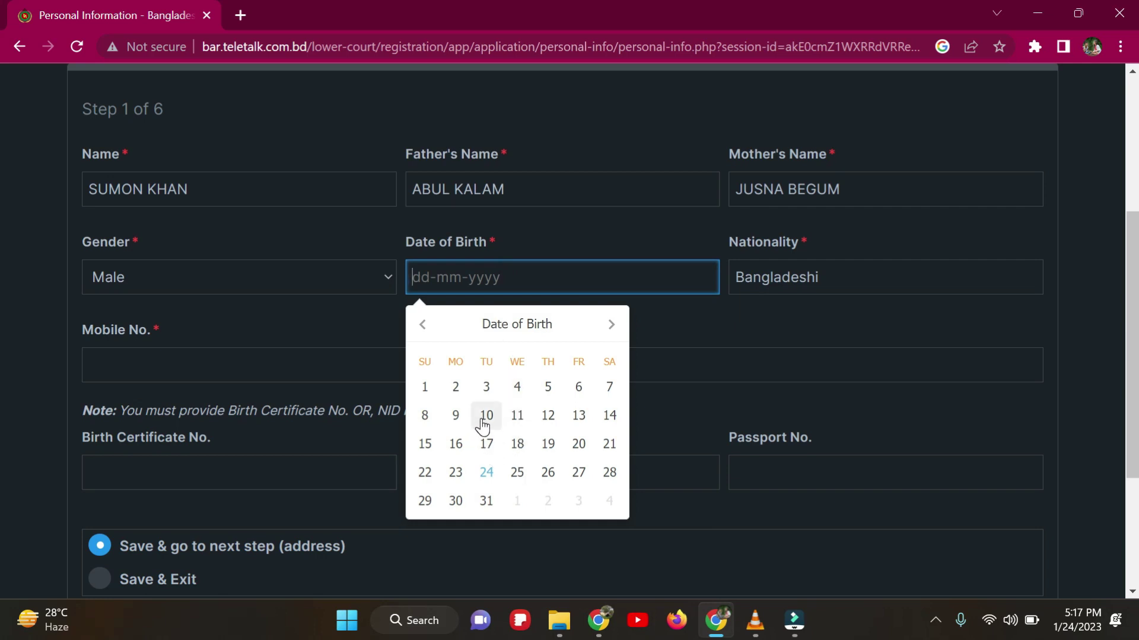
pyautogui.click(431, 448)
pyautogui.click(446, 277)
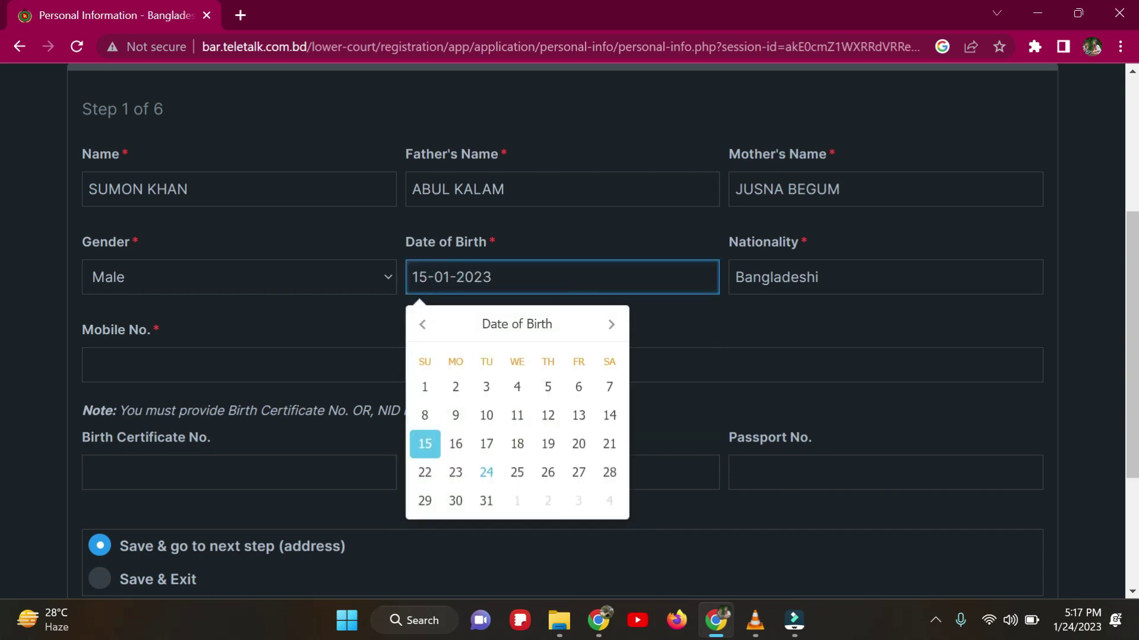
pyautogui.write('11')
pyautogui.click(525, 277)
pyautogui.write('1991')
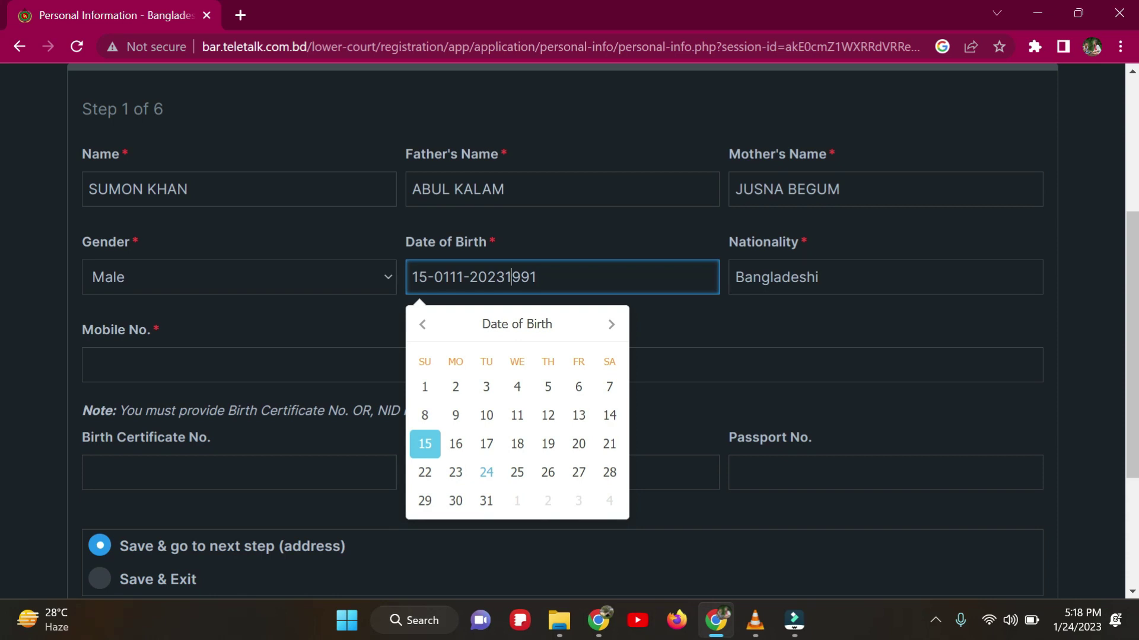
pyautogui.press('BackSpace')
pyautogui.press('BackSpace')
pyautogui.press('BackSpace')
pyautogui.press('BackSpace')
pyautogui.press('BackSpace')
pyautogui.press('Left')
pyautogui.press('Left')
pyautogui.press('Left')
pyautogui.press('Left')
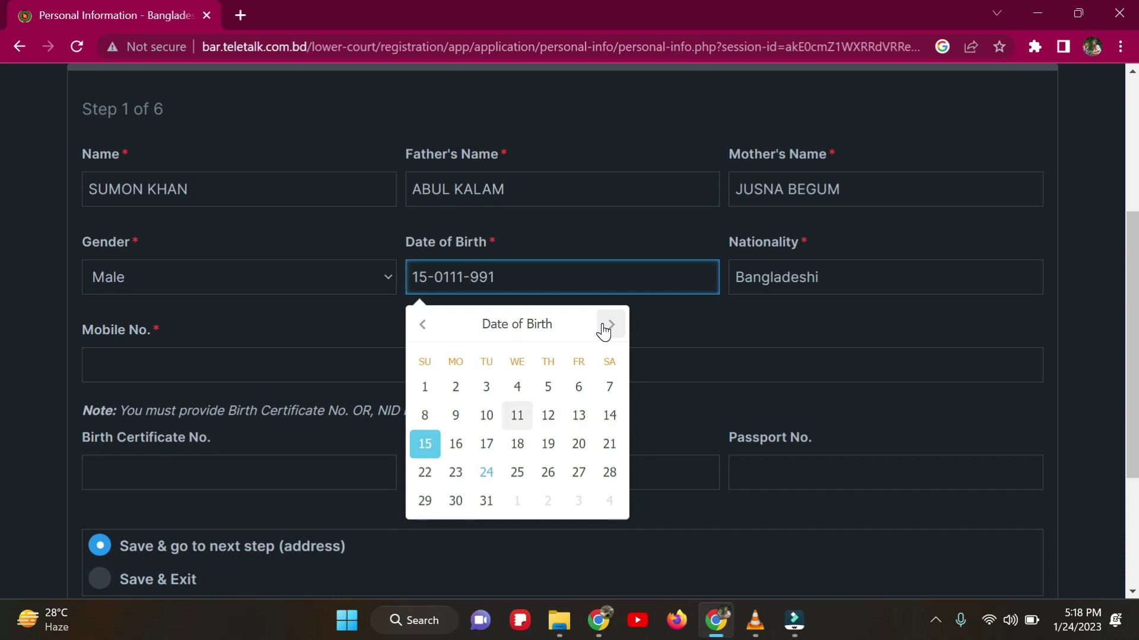
pyautogui.click(449, 275)
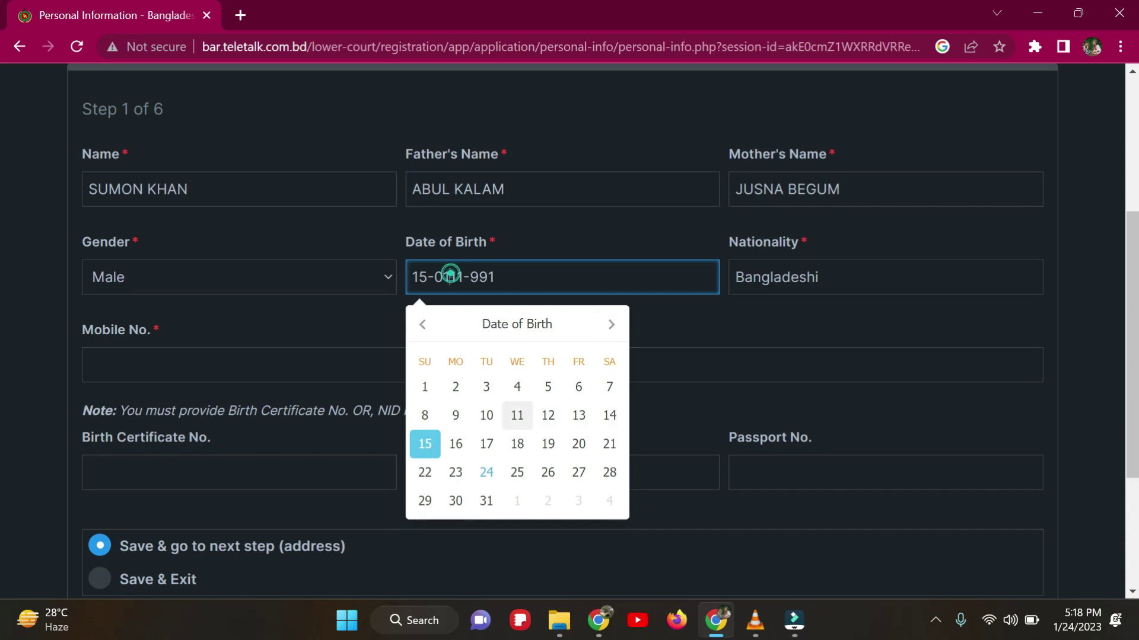
pyautogui.press('BackSpace')
pyautogui.press('BackSpace')
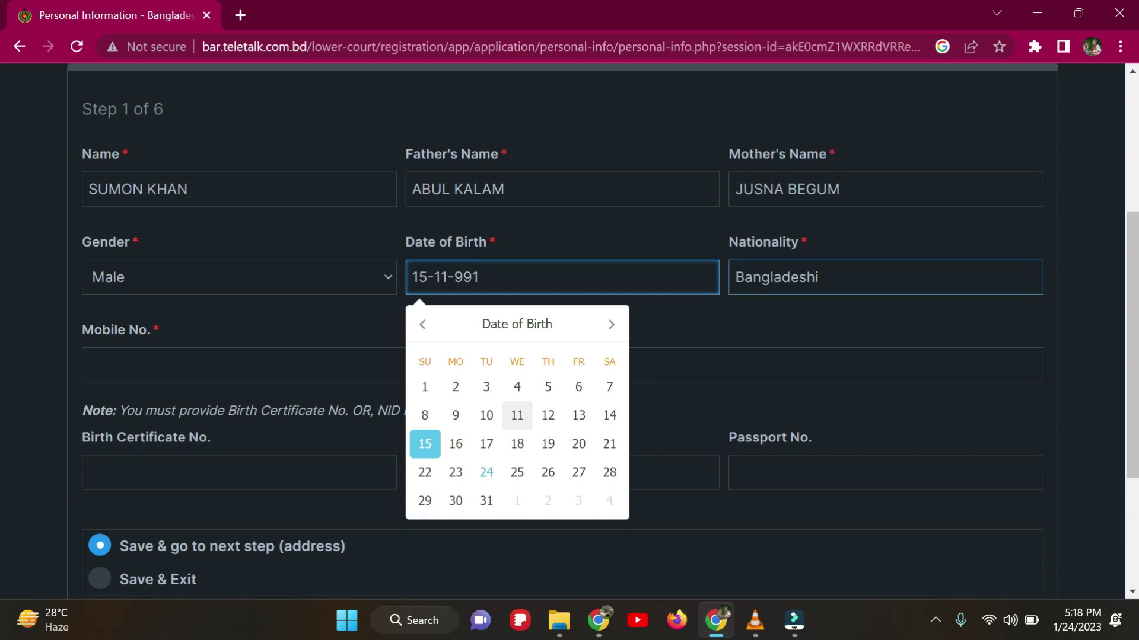
pyautogui.press('Tab')
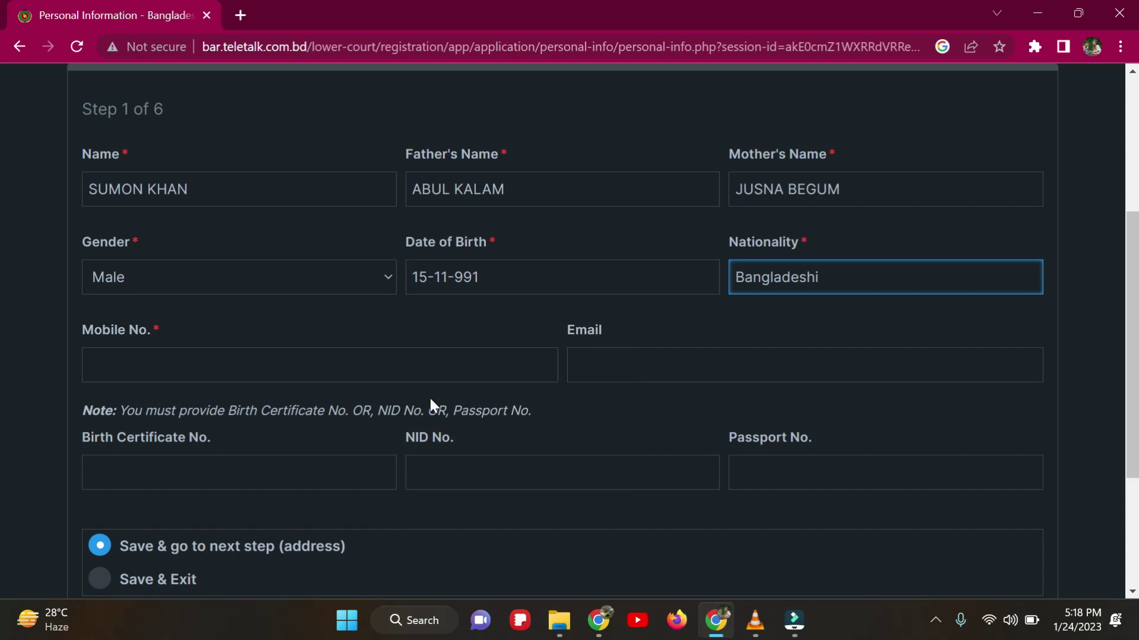
# Step: Enter the applicant's mobile number and fill the e-mail from a saved suggestion
pyautogui.click(343, 367)
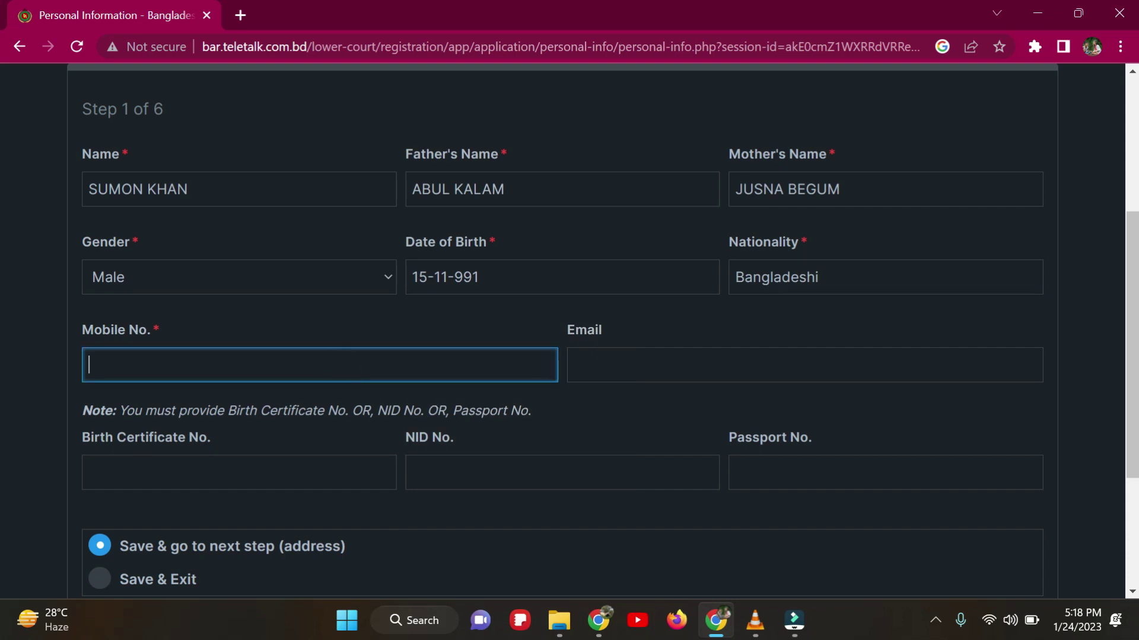
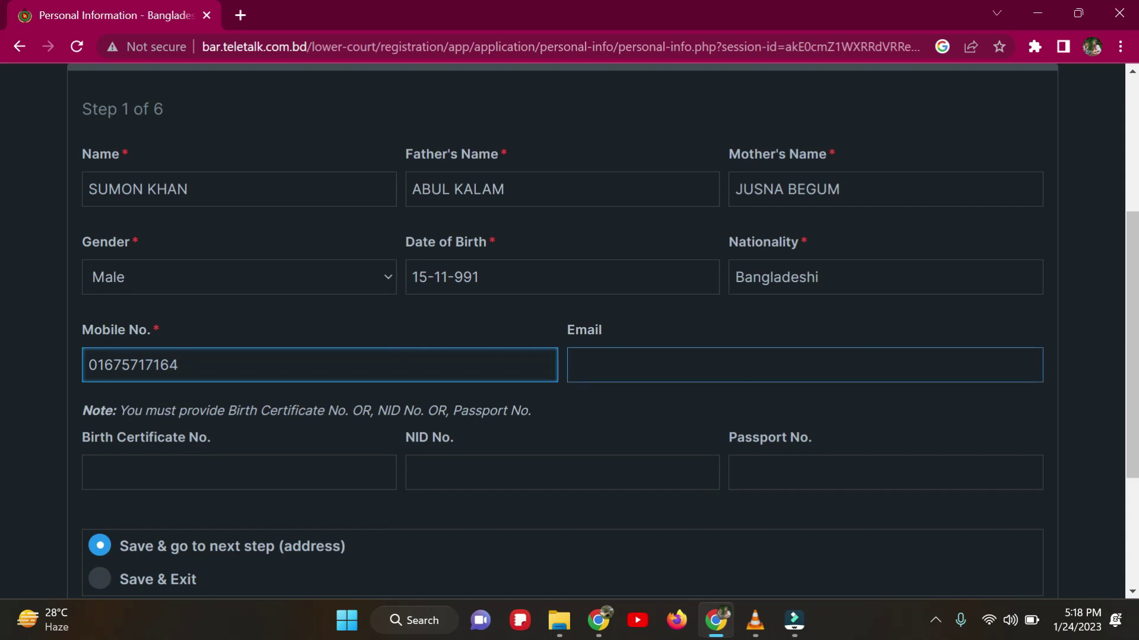
pyautogui.click(694, 369)
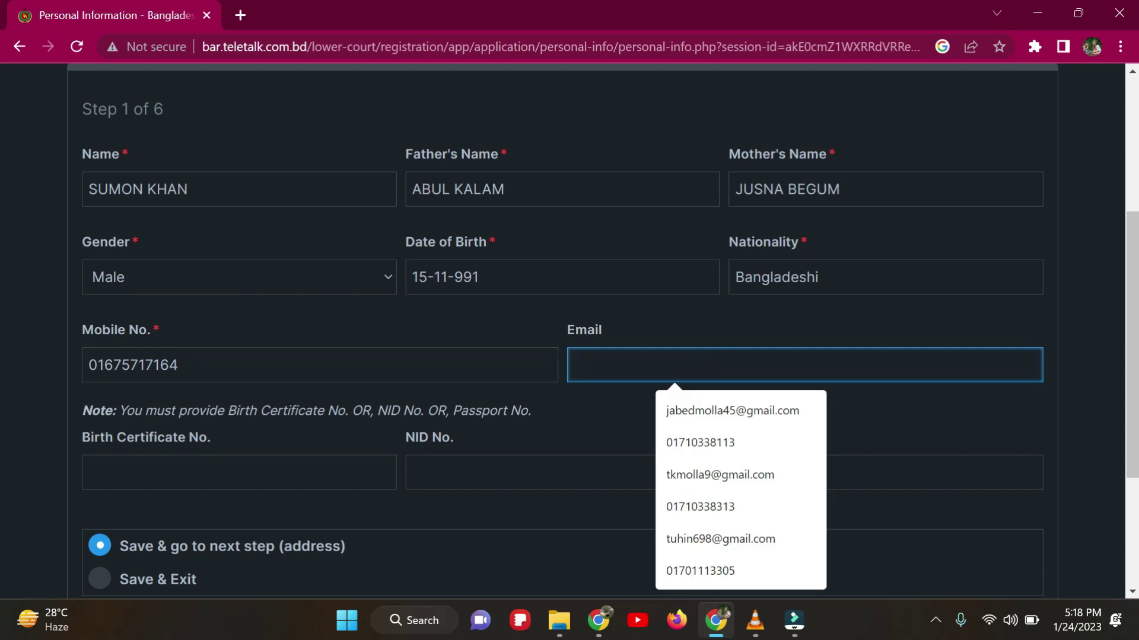
pyautogui.click(729, 412)
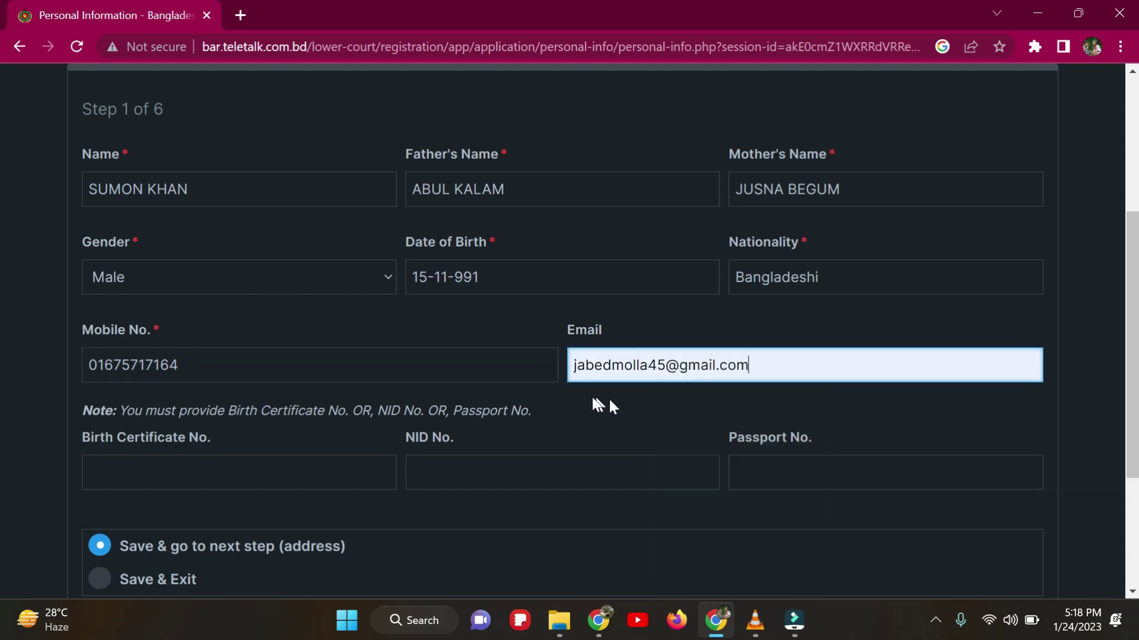
pyautogui.scroll(-1, 593, 399)
pyautogui.scroll(-3, 563, 388)
# Step: Enter the applicant's NID number, correcting a mistyped digit
pyautogui.click(169, 264)
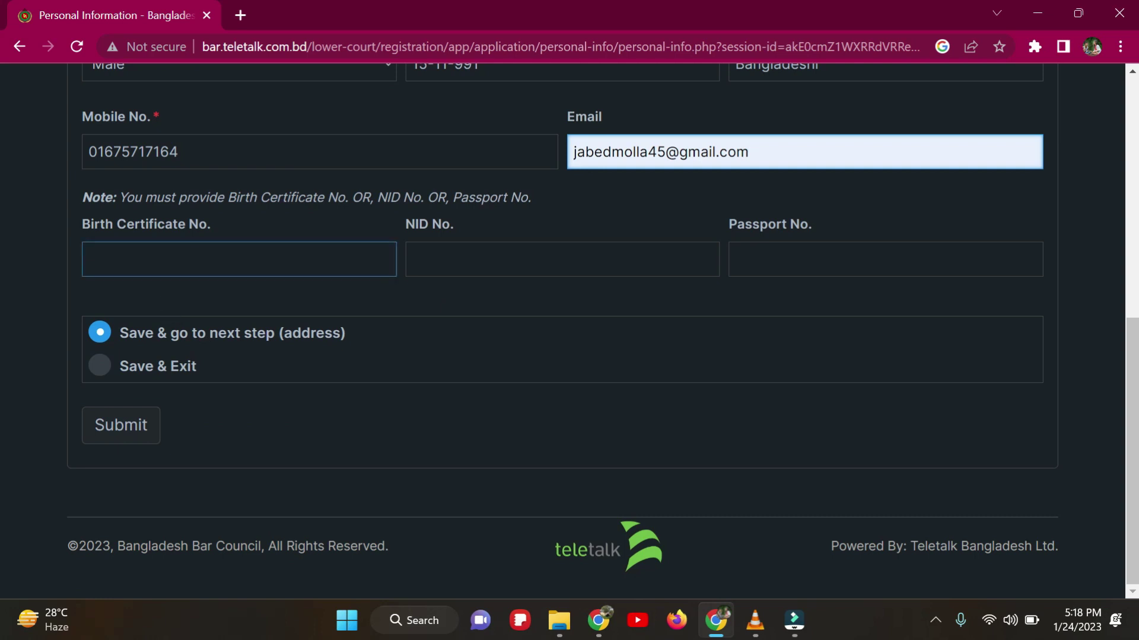
pyautogui.press('Tab')
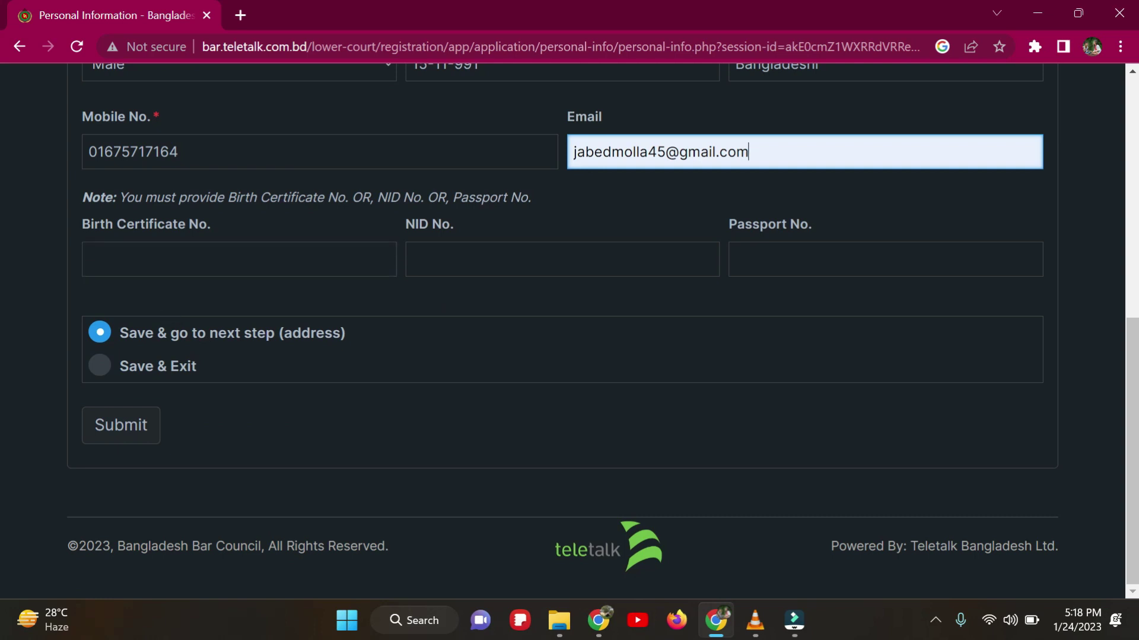
pyautogui.click(501, 255)
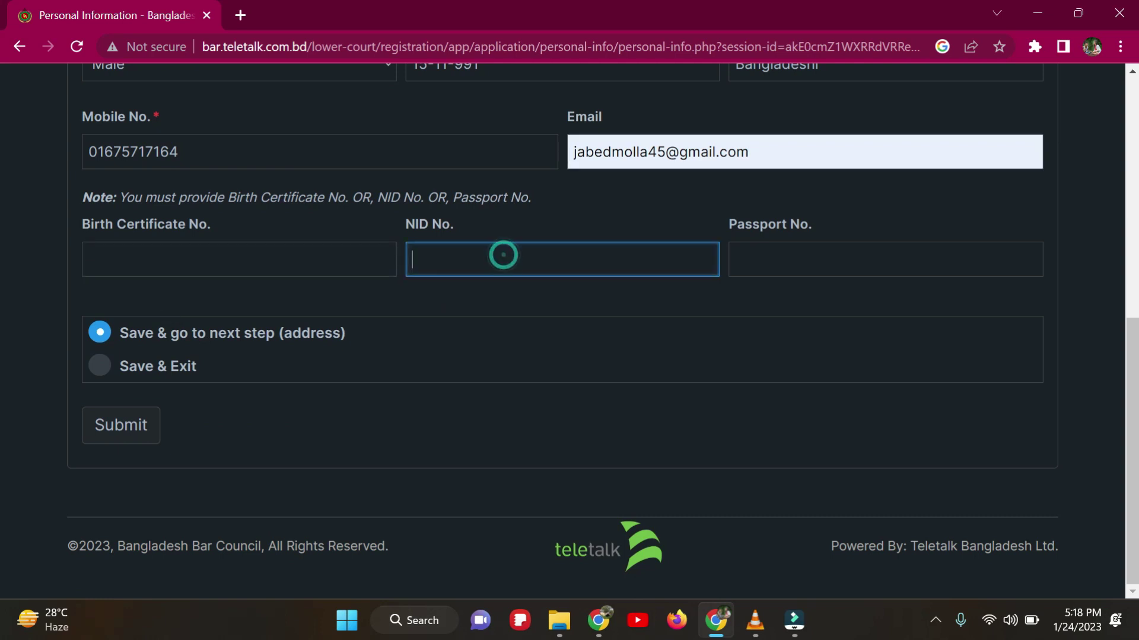
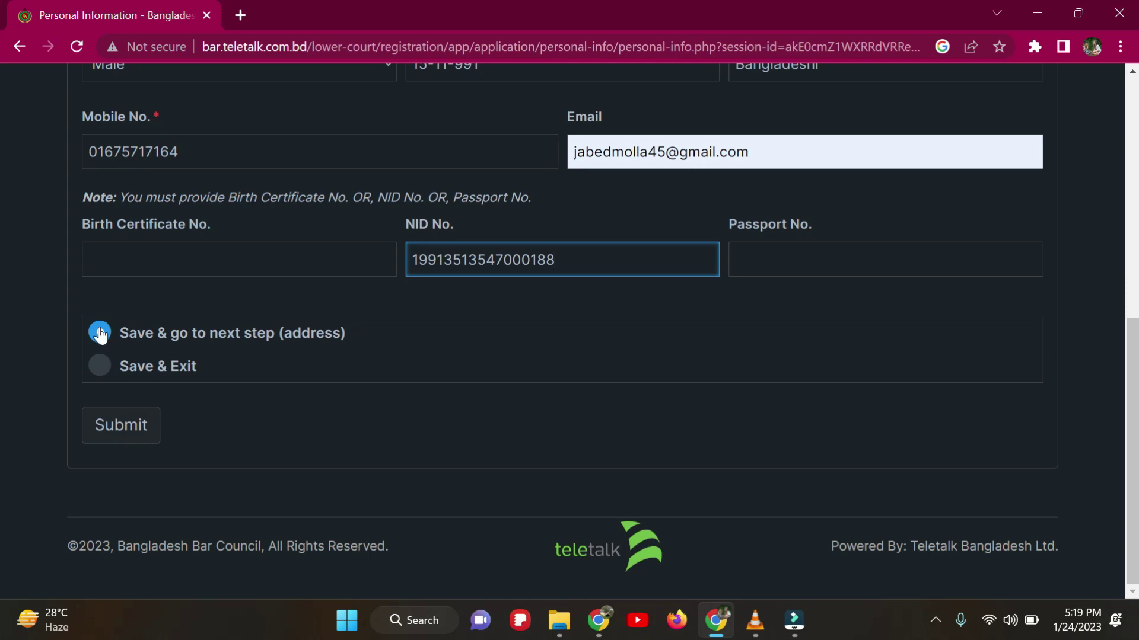
# Step: Correct the birth year so the date reads 15-11-1991 and resubmit the personal details
pyautogui.click(101, 420)
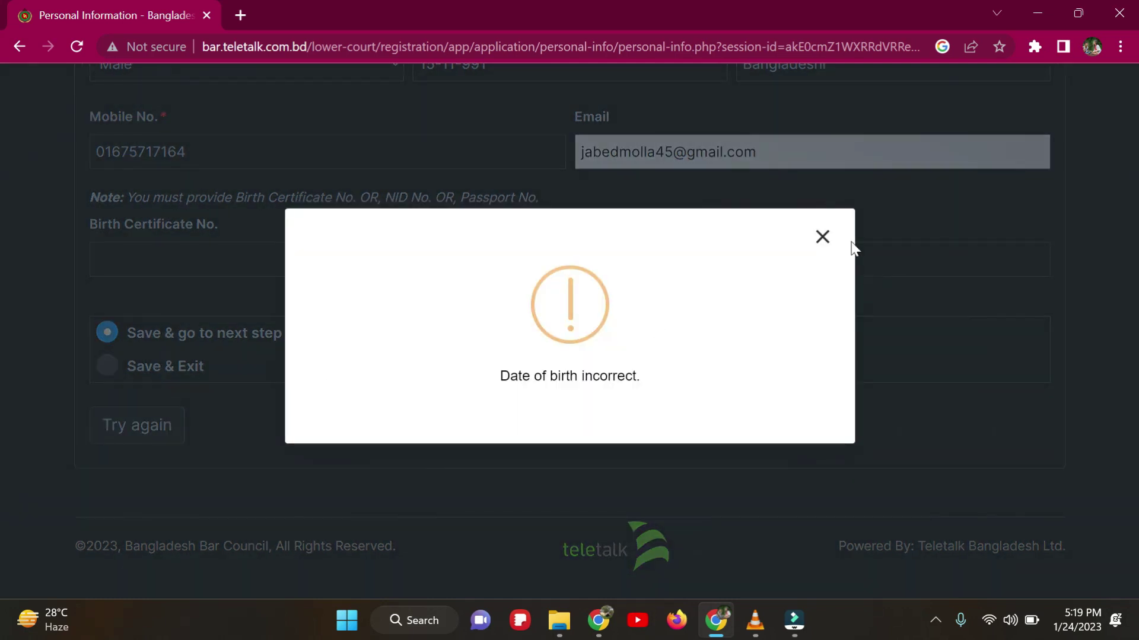
pyautogui.click(820, 236)
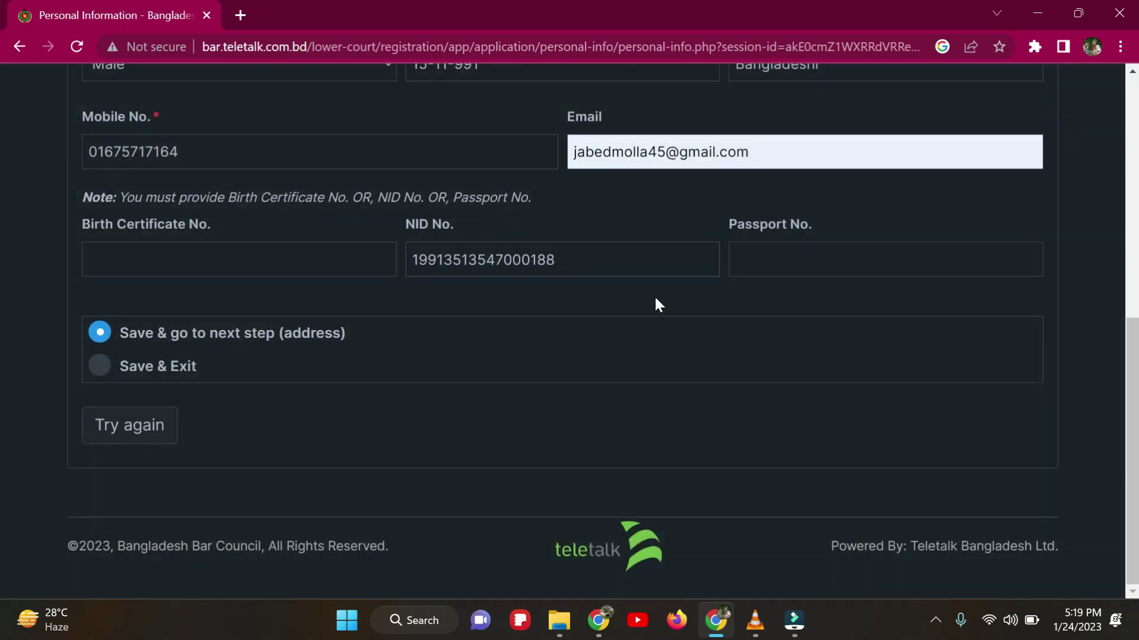
pyautogui.scroll(1, 653, 296)
pyautogui.click(474, 151)
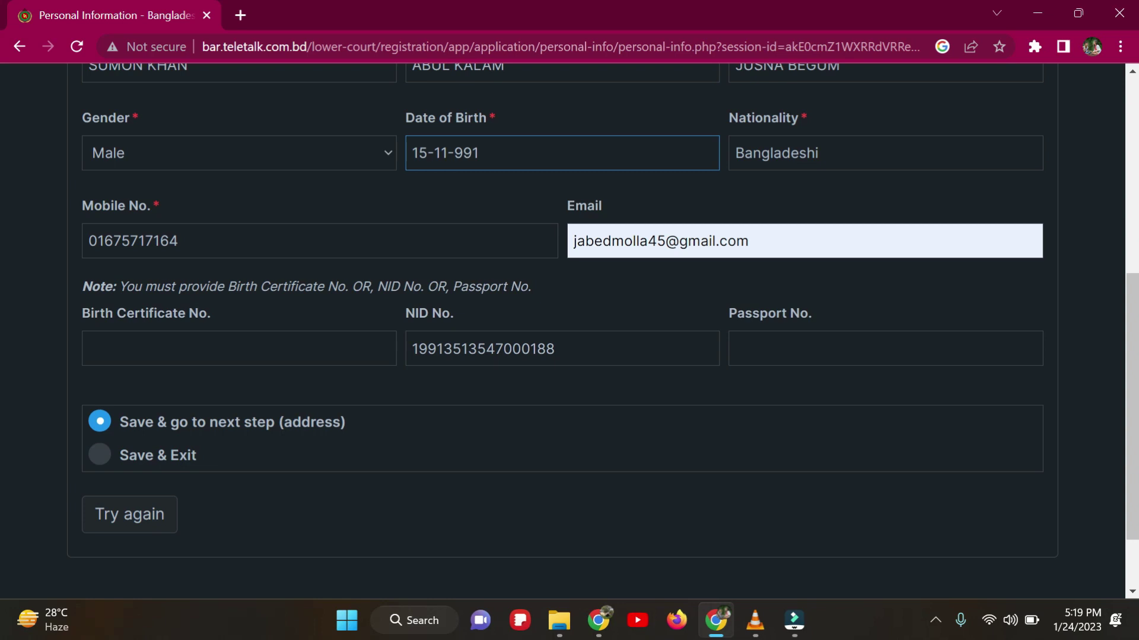
pyautogui.click(454, 153)
pyautogui.write('1')
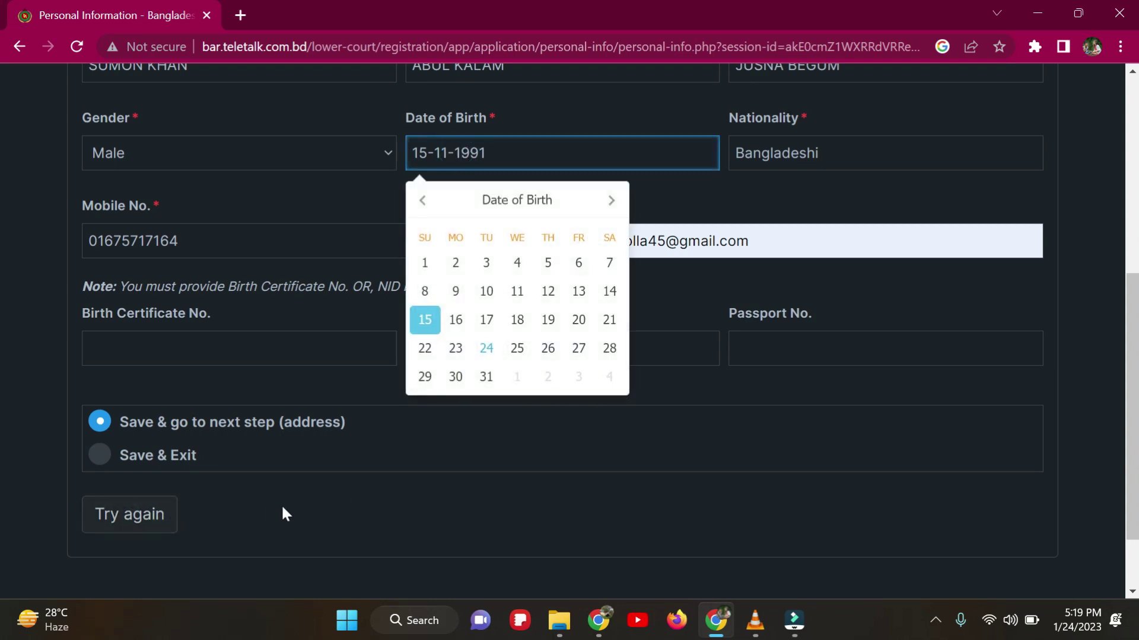
pyautogui.click(158, 515)
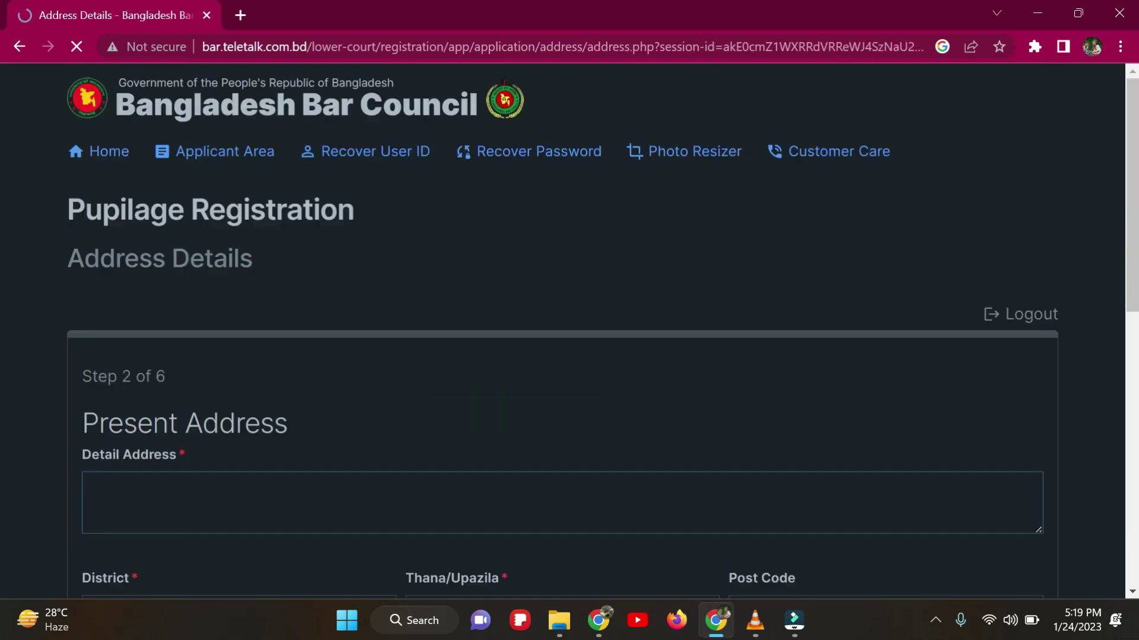
# Step: Enter the present address detail with Dhaka district, Hazaribag thana and post code 1205
pyautogui.scroll(-4, 314, 394)
pyautogui.click(181, 226)
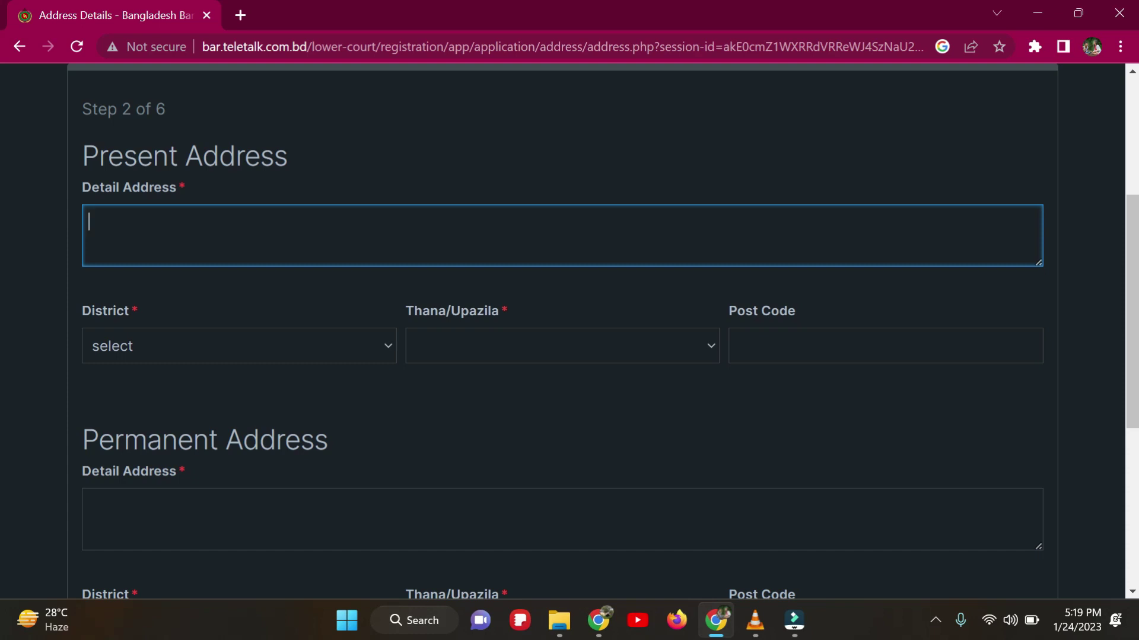
pyautogui.write('khilgaon,Dhaka')
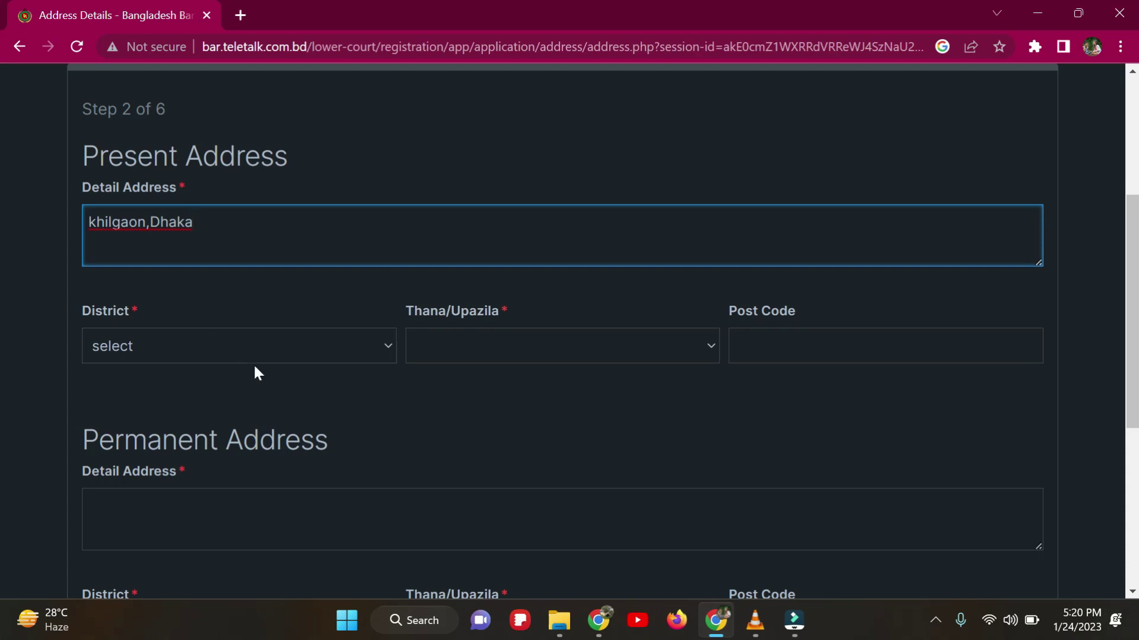
pyautogui.click(273, 350)
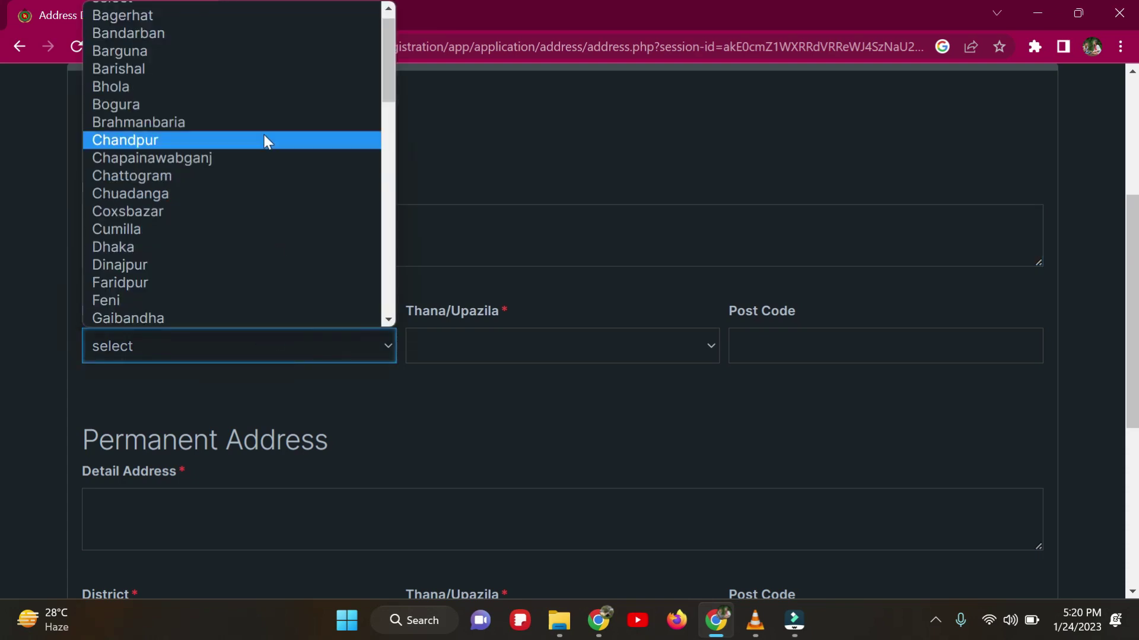
pyautogui.click(196, 247)
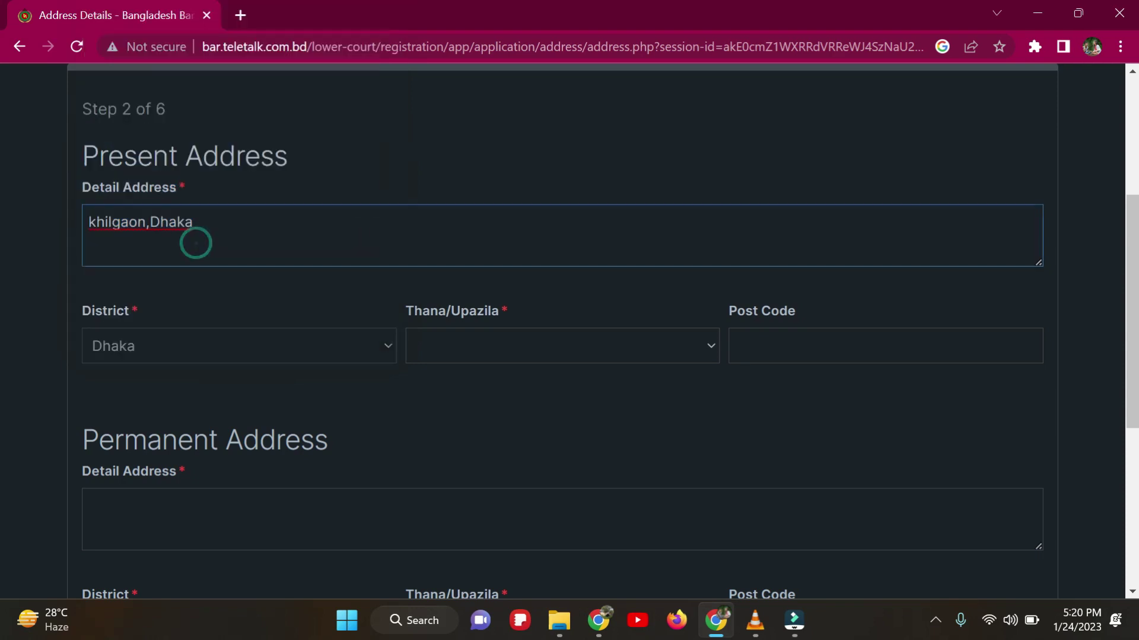
pyautogui.click(620, 355)
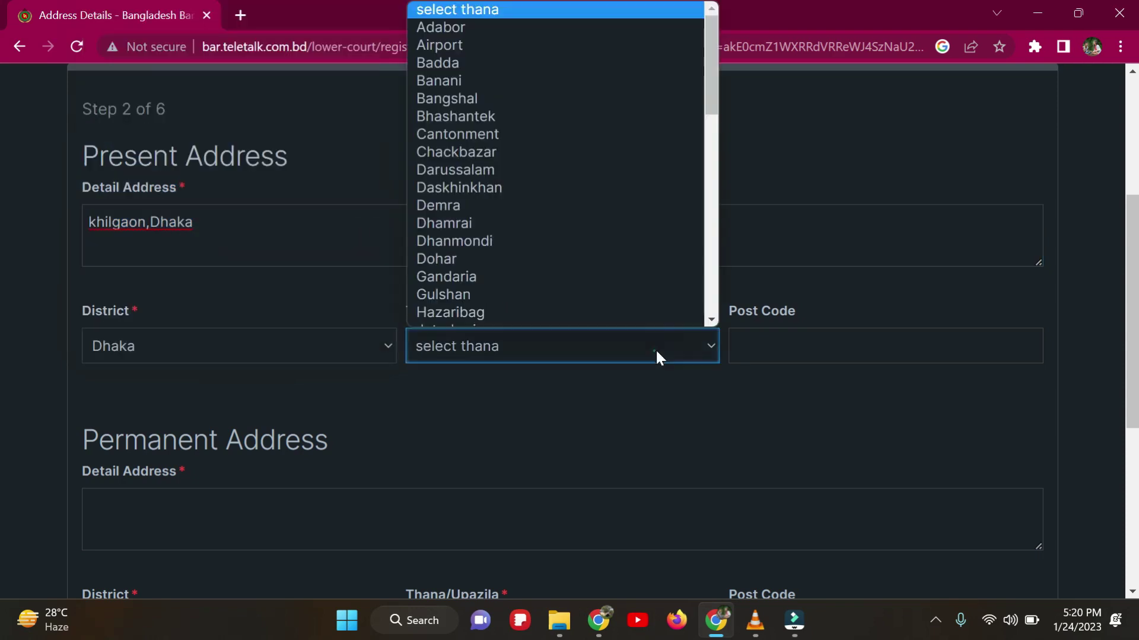
pyautogui.click(589, 302)
pyautogui.click(830, 346)
pyautogui.write('120')
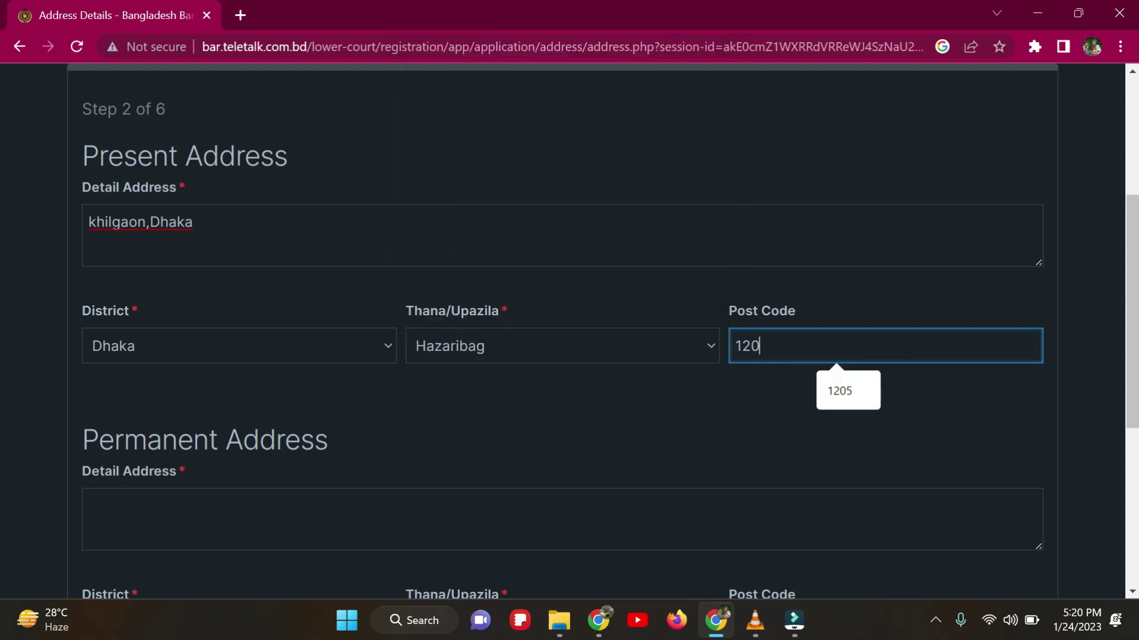
pyautogui.write('5')
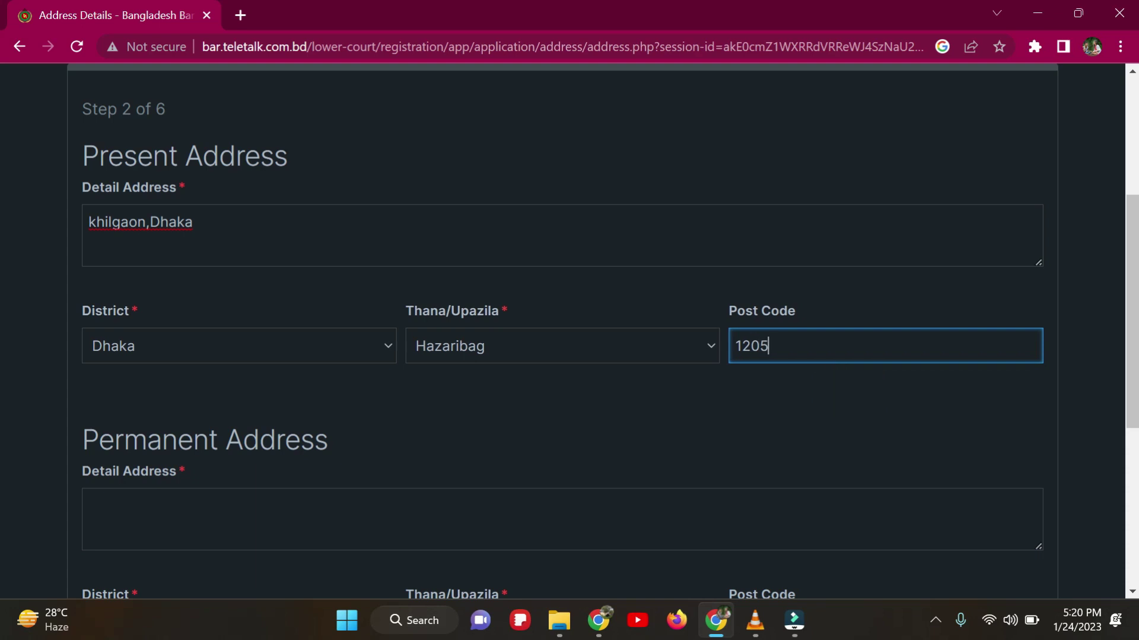
pyautogui.scroll(-3, 839, 372)
# Step: Enter the permanent address detail and choose Gopalganj as its district
pyautogui.click(326, 335)
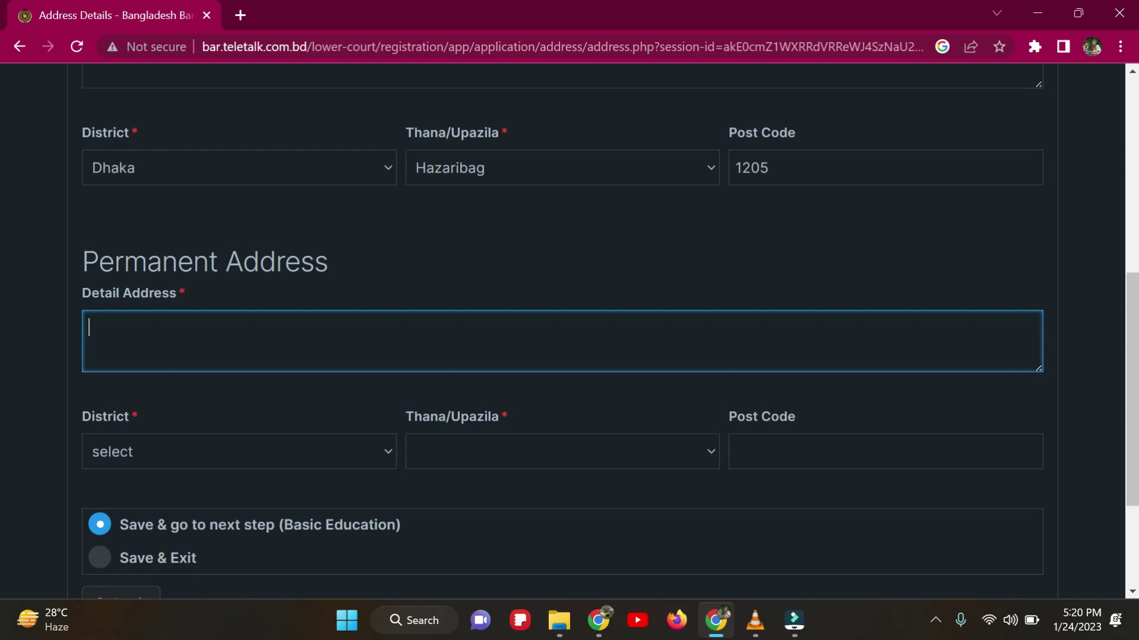
pyautogui.write('gopalganj')
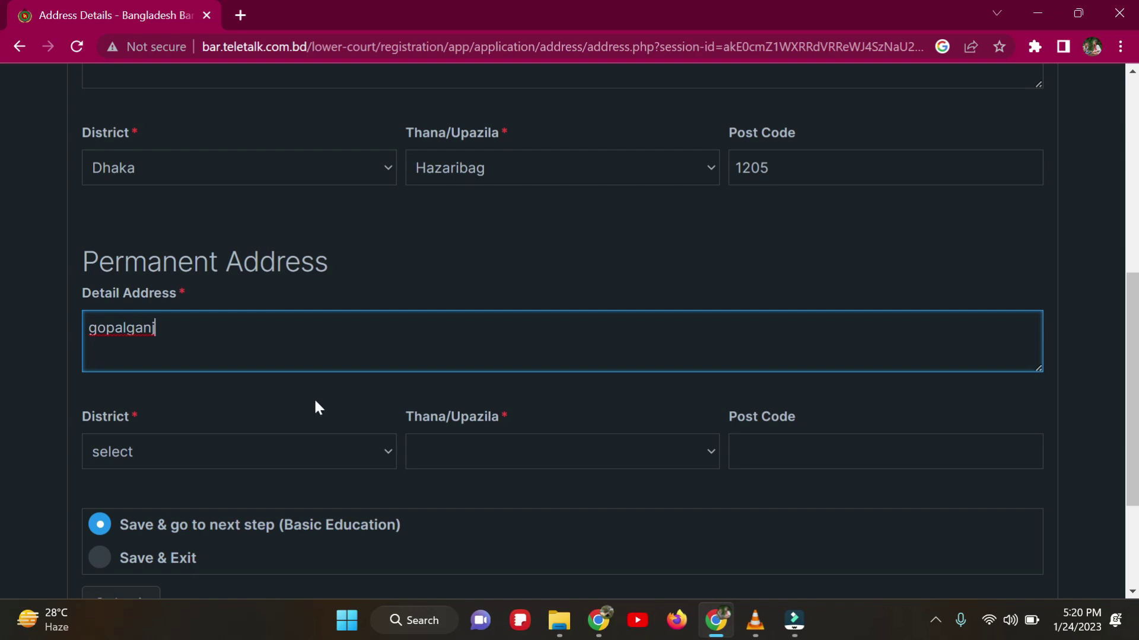
pyautogui.click(322, 460)
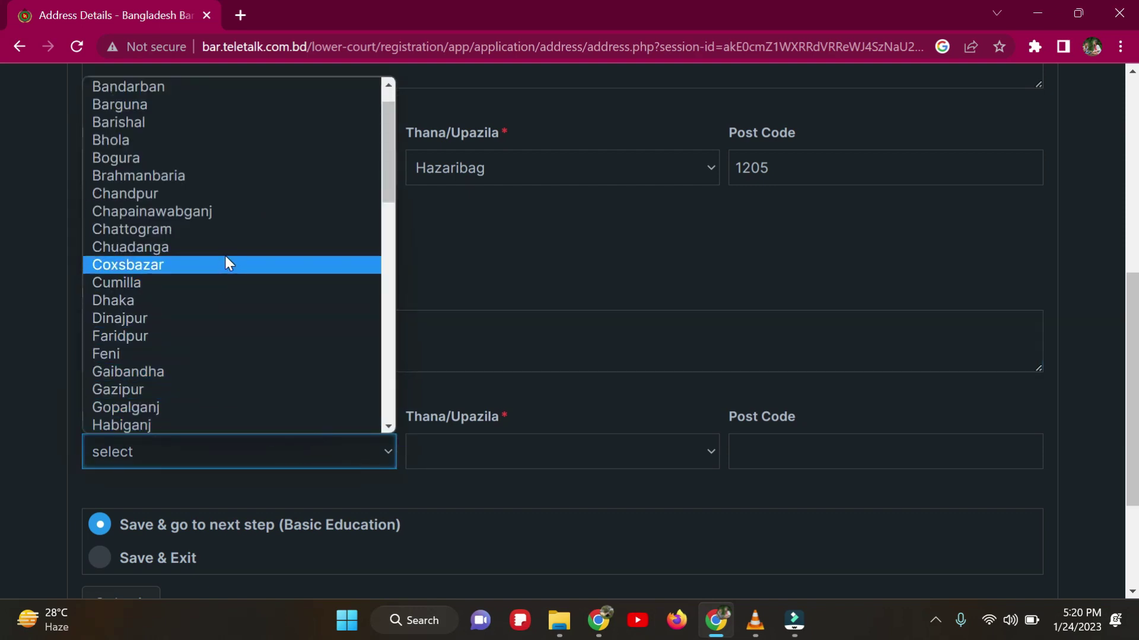
pyautogui.scroll(-3, 226, 258)
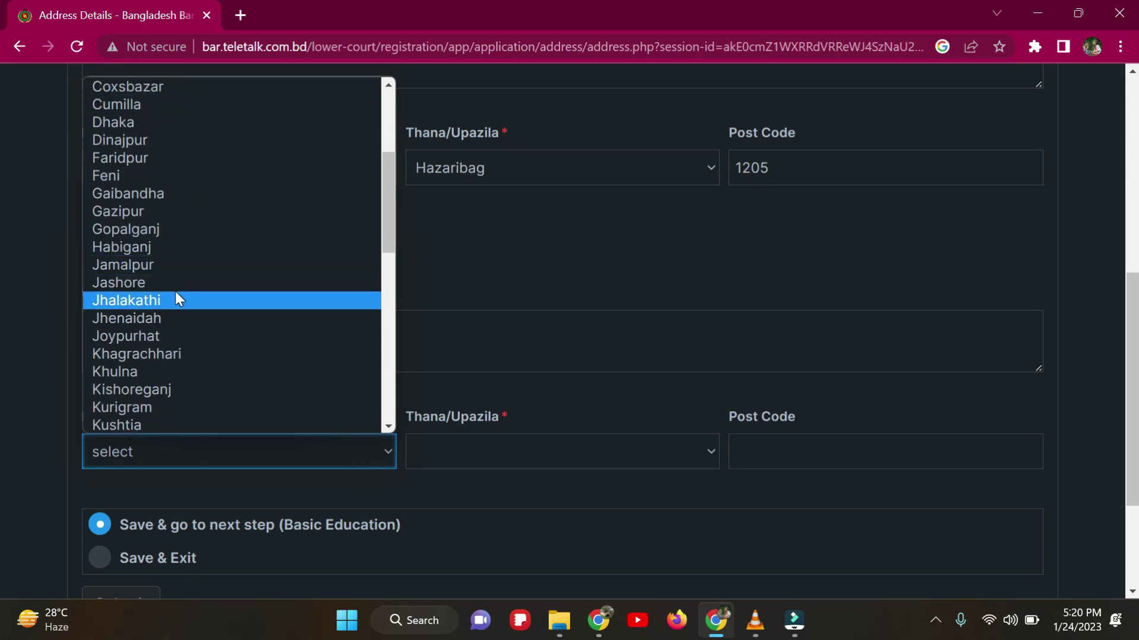
pyautogui.click(190, 234)
# Step: Set the permanent thana to Gopalganj Sadar and post code 8100, then submit the addresses
pyautogui.click(568, 456)
pyautogui.click(346, 452)
pyautogui.click(521, 457)
pyautogui.click(350, 454)
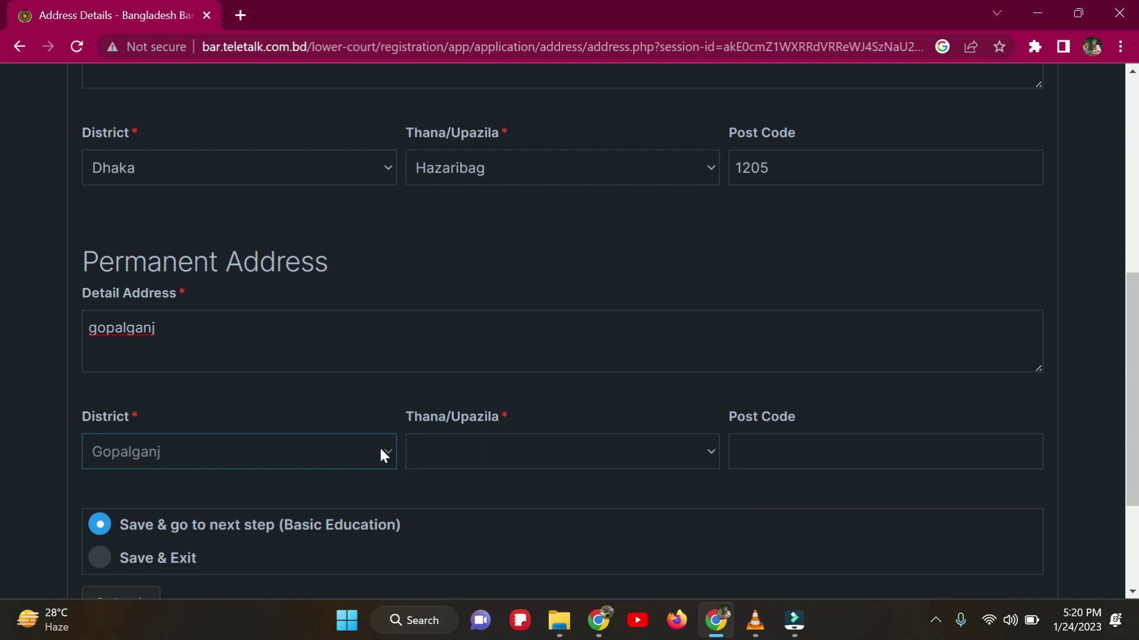
pyautogui.scroll(-3, 379, 446)
pyautogui.click(389, 275)
pyautogui.click(503, 261)
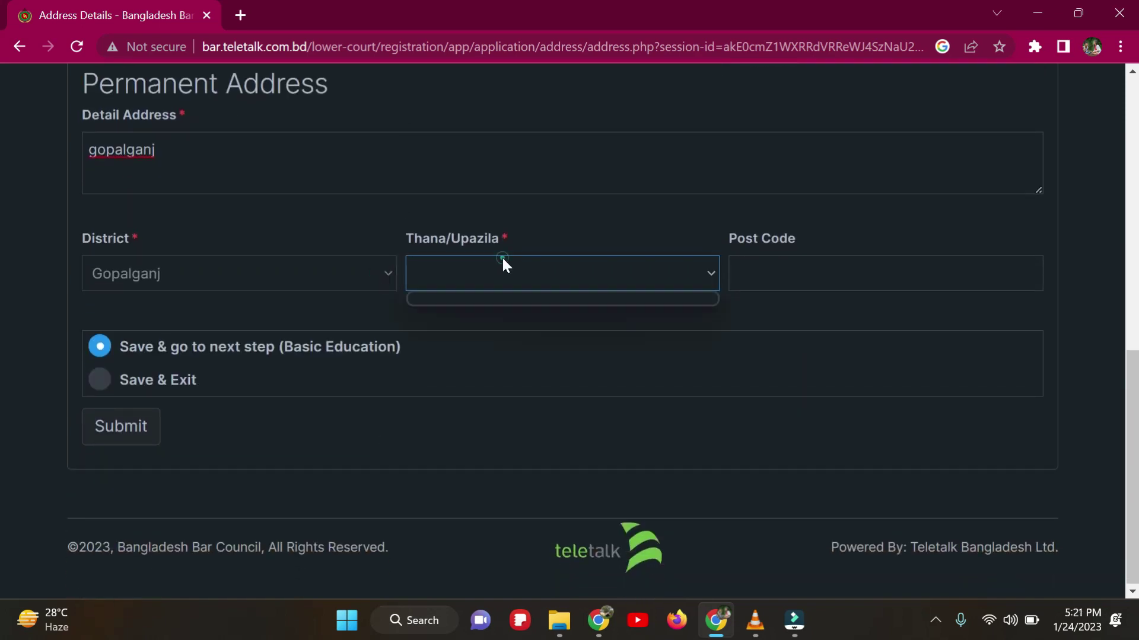
pyautogui.click(503, 259)
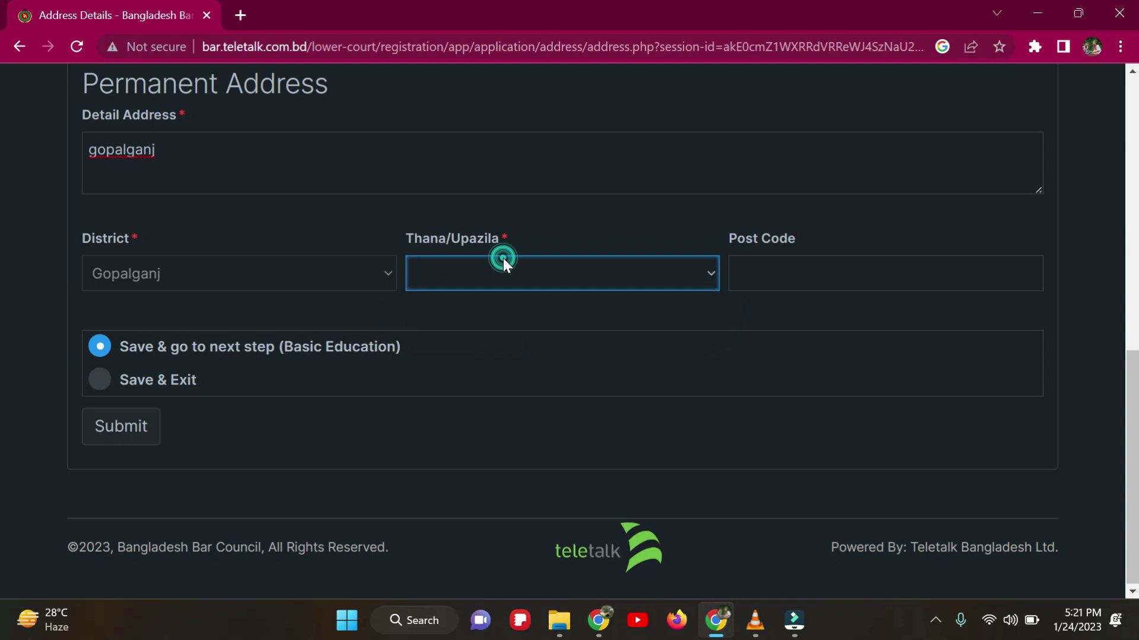
pyautogui.click(503, 257)
pyautogui.click(542, 321)
pyautogui.click(836, 273)
pyautogui.write('8100')
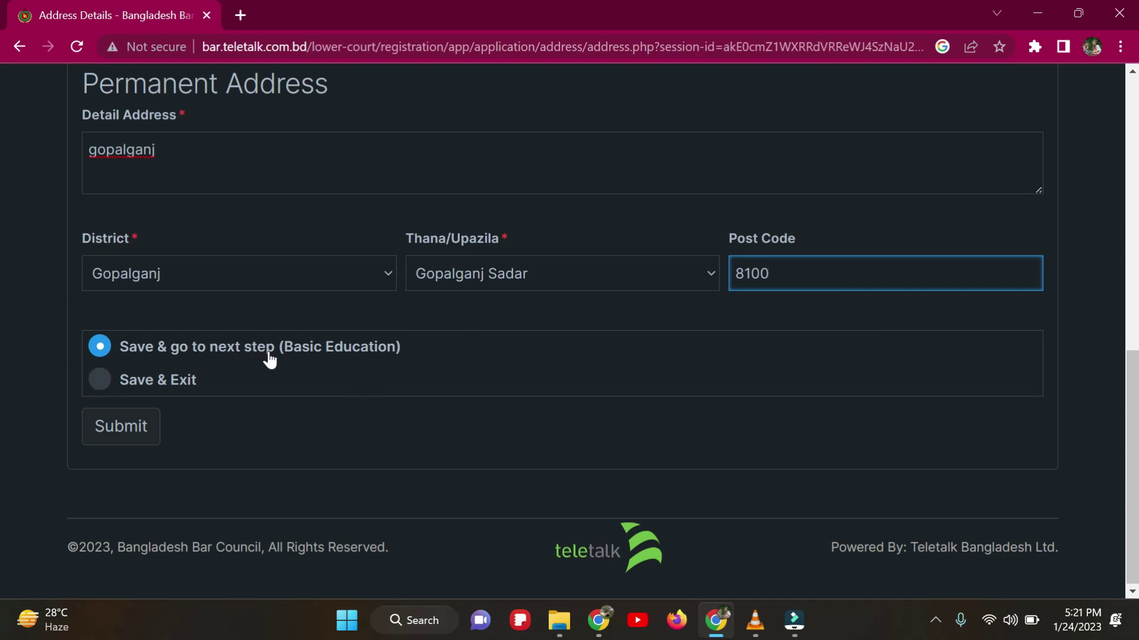
pyautogui.click(108, 427)
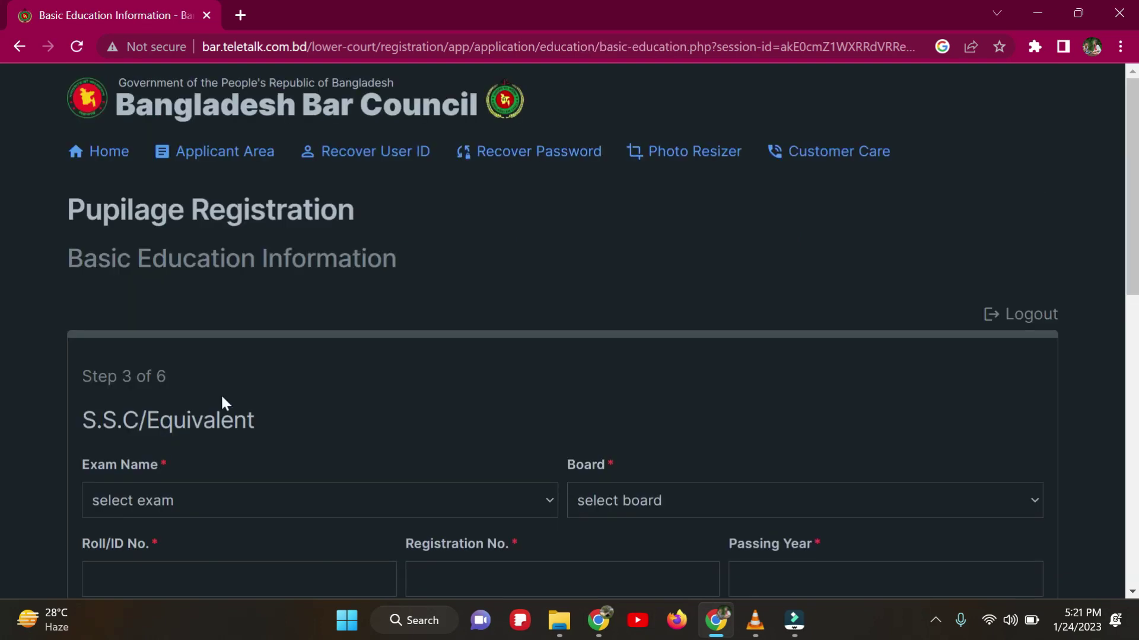
# Step: Choose S.S.C as the exam name and Dhaka Education Board as the board
pyautogui.scroll(-1, 222, 396)
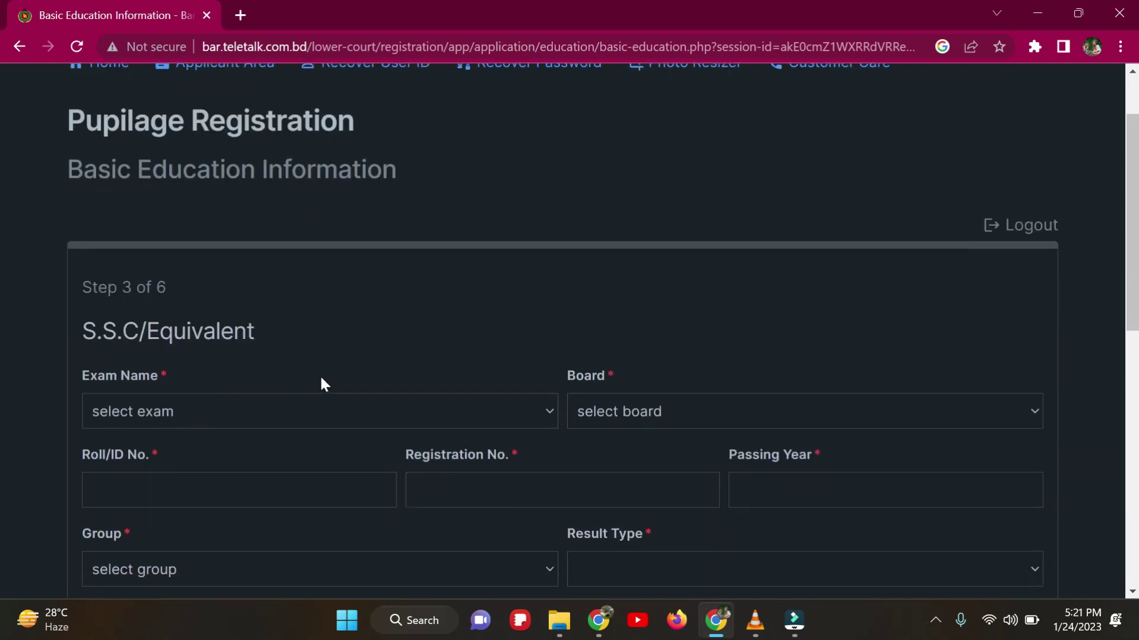
pyautogui.scroll(-1, 325, 384)
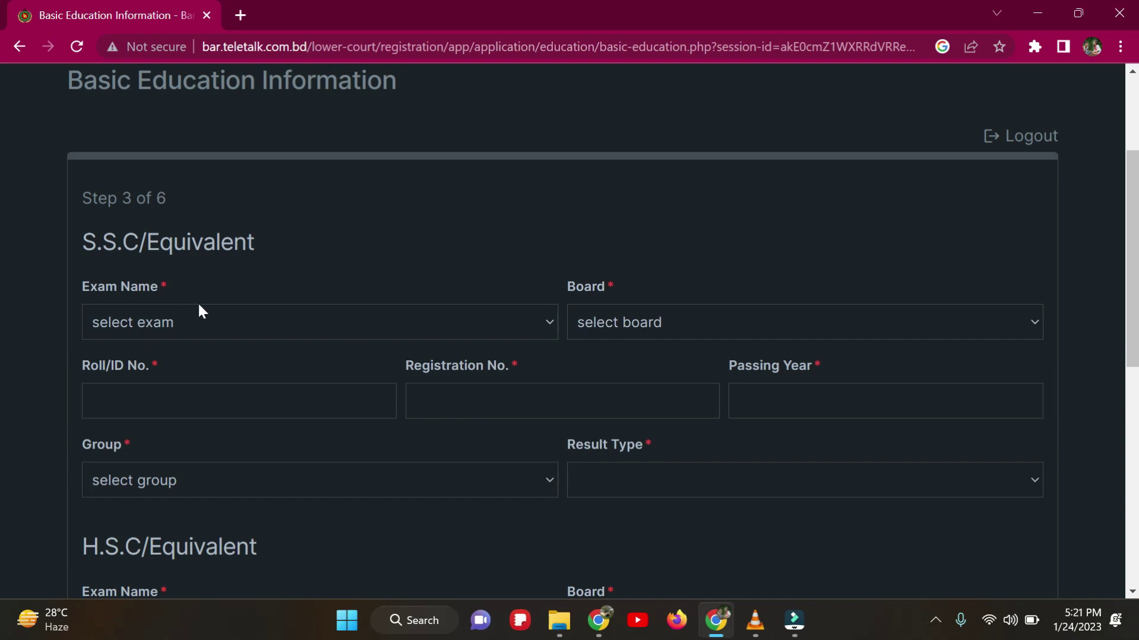
pyautogui.click(297, 320)
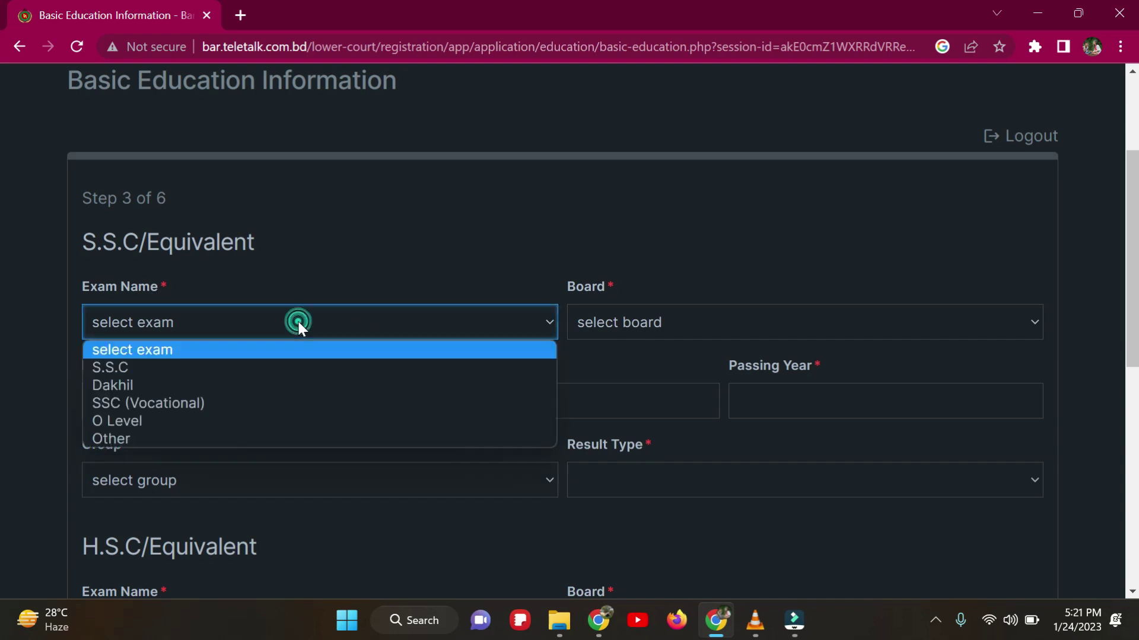
pyautogui.click(136, 367)
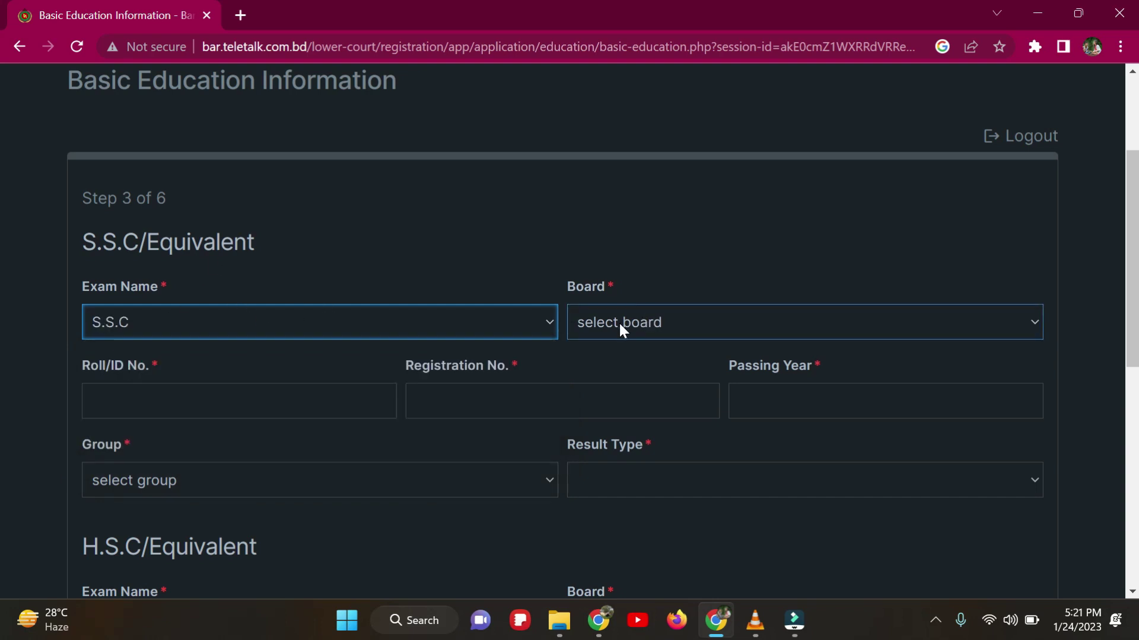
pyautogui.click(647, 322)
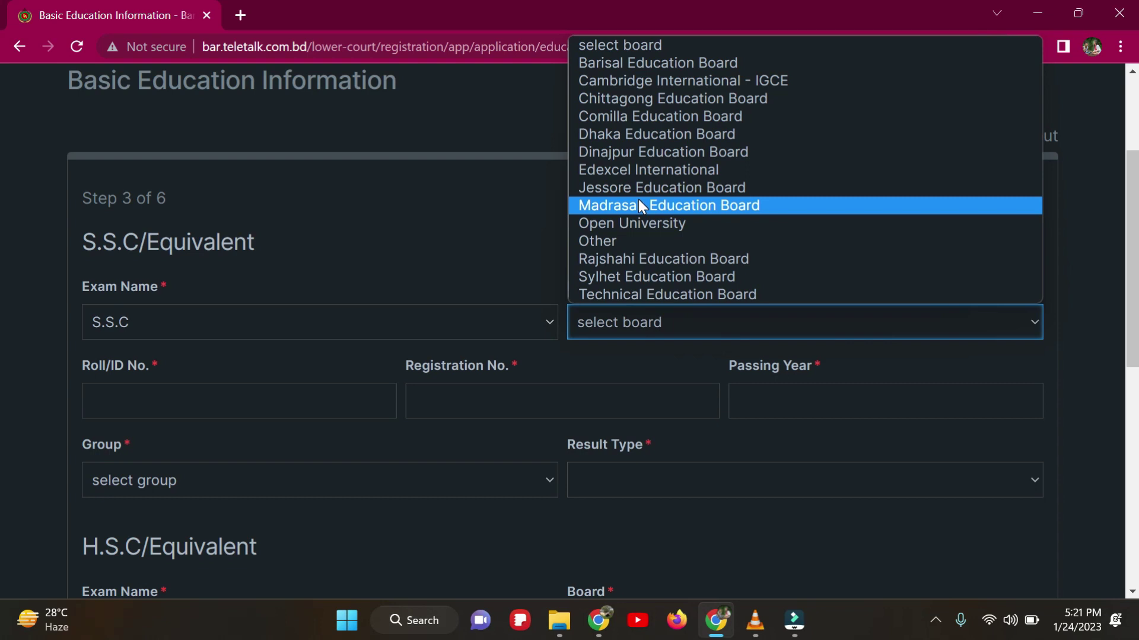
pyautogui.click(631, 135)
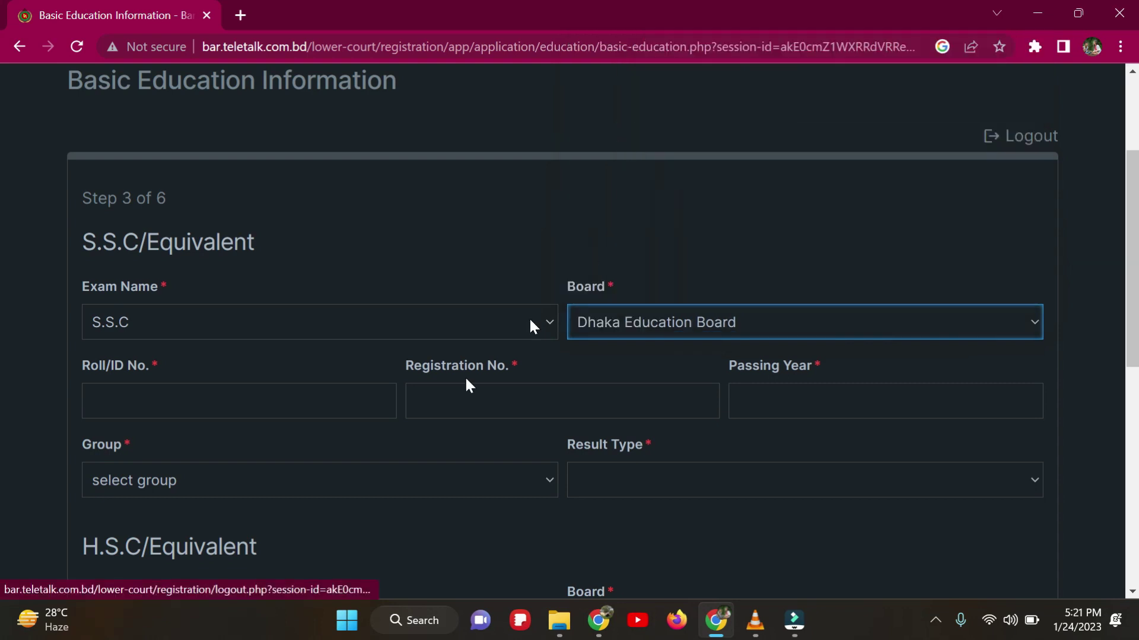
pyautogui.click(236, 392)
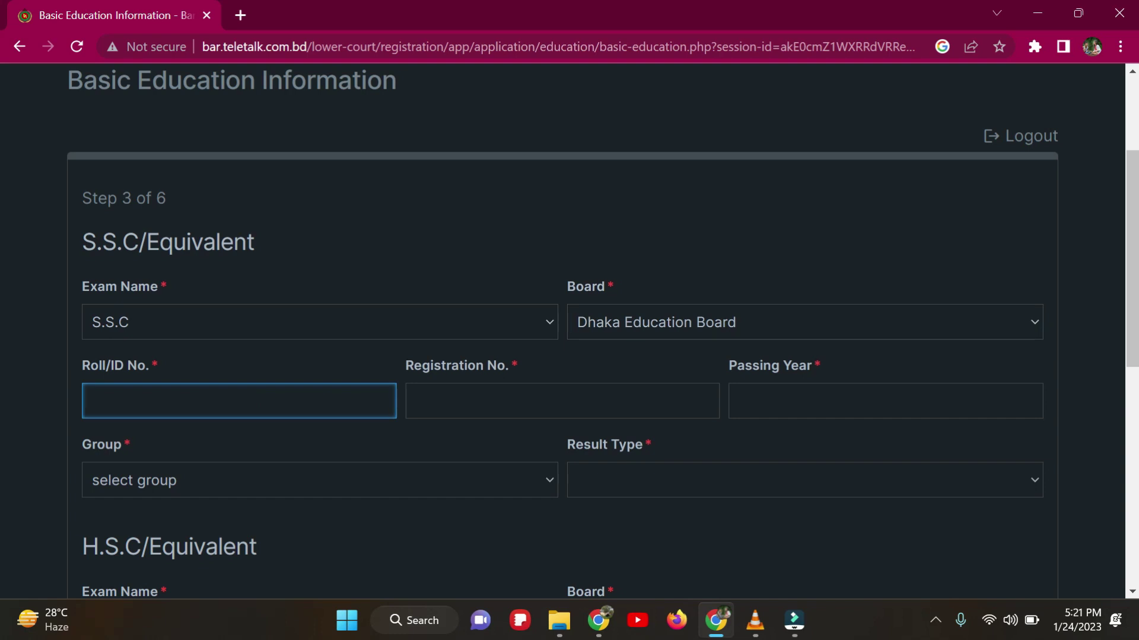
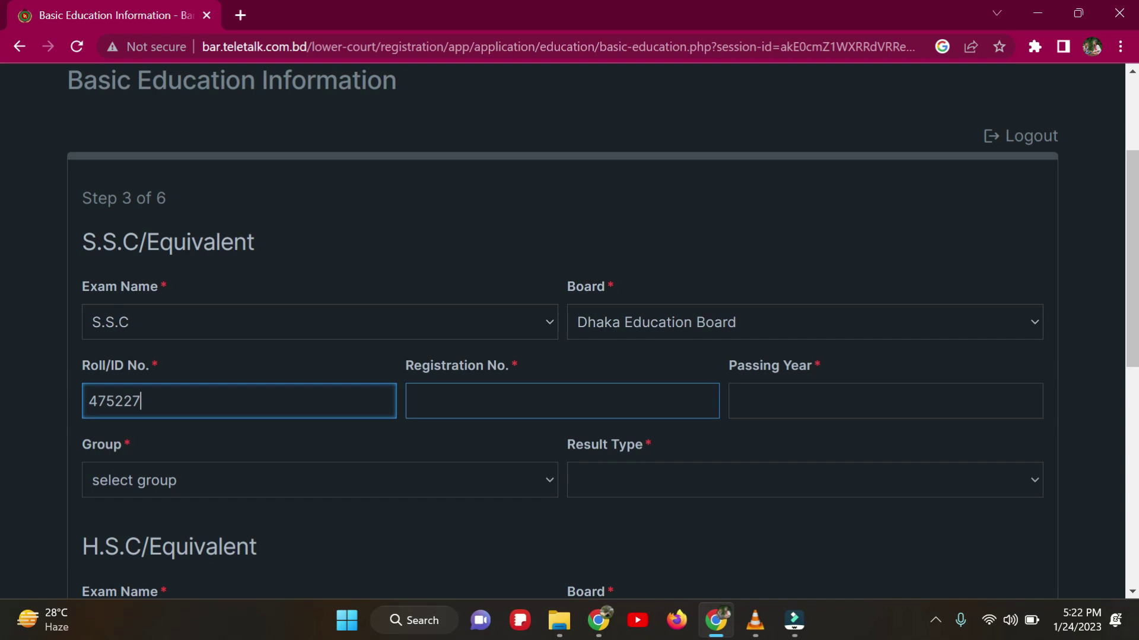
# Step: Enter the S.S.C roll and registration numbers and passing year 2006
pyautogui.click(562, 401)
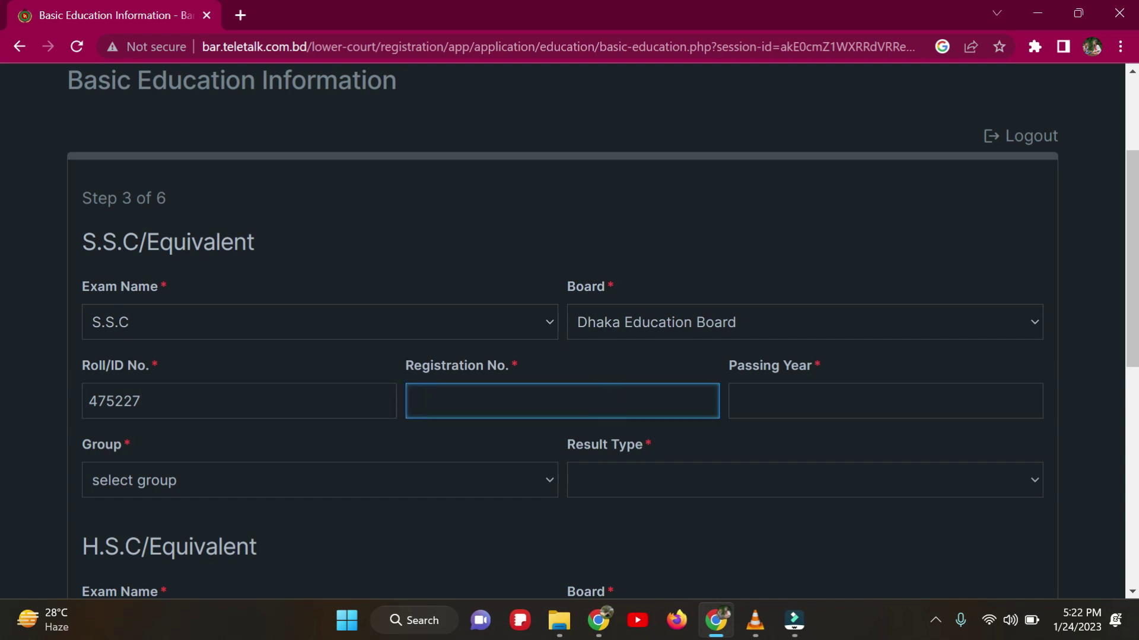
pyautogui.click(830, 401)
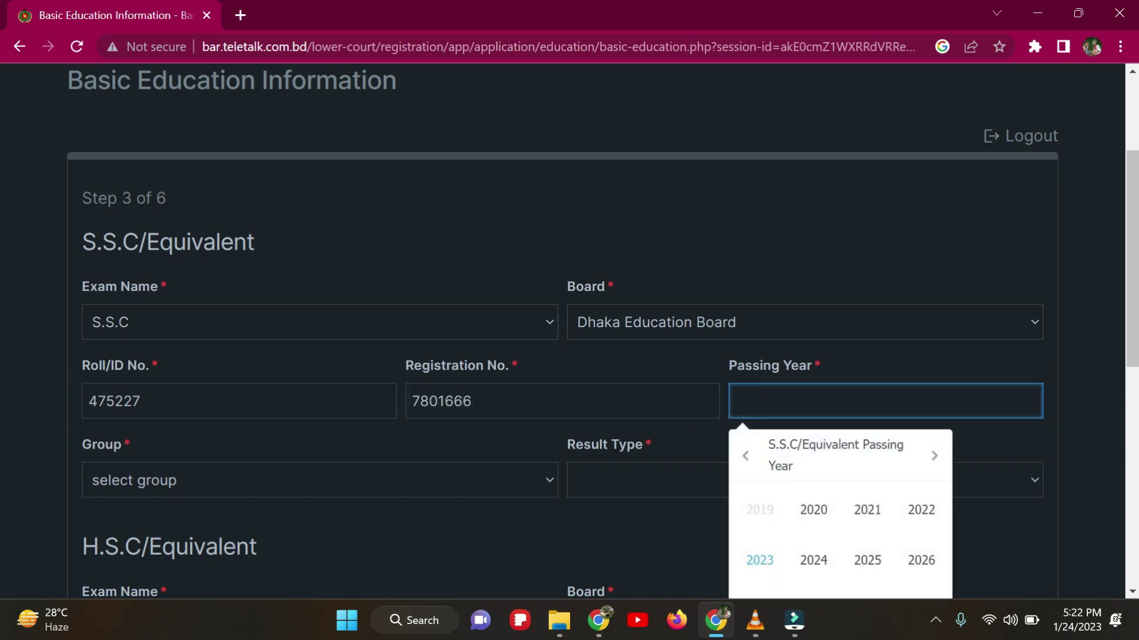
pyautogui.scroll(-1, 907, 552)
pyautogui.scroll(1, 909, 553)
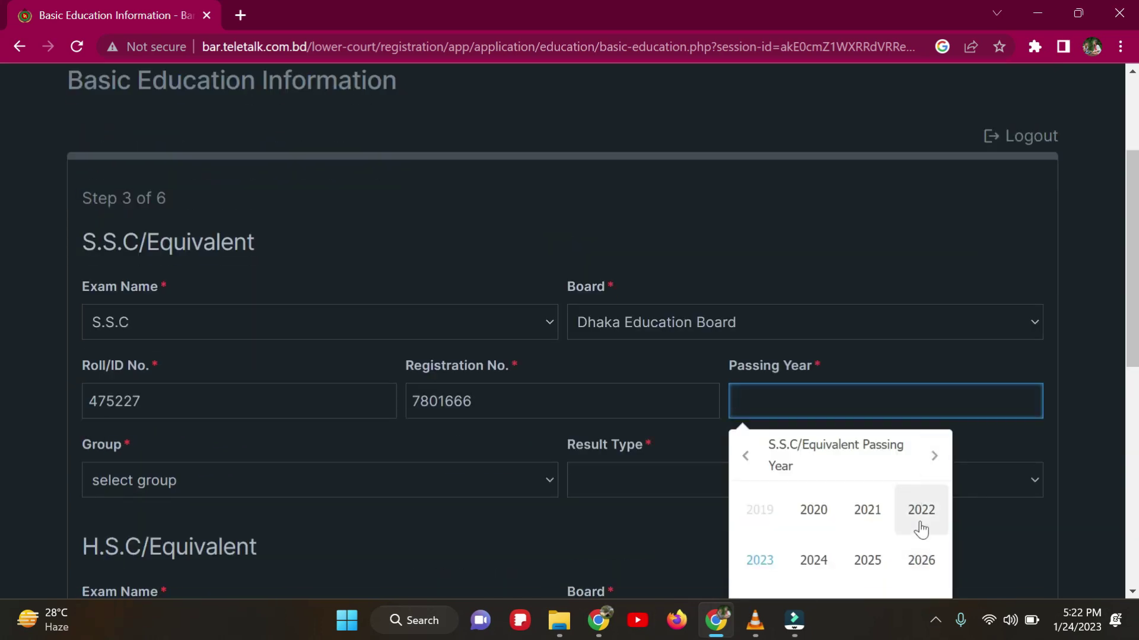
pyautogui.write('2')
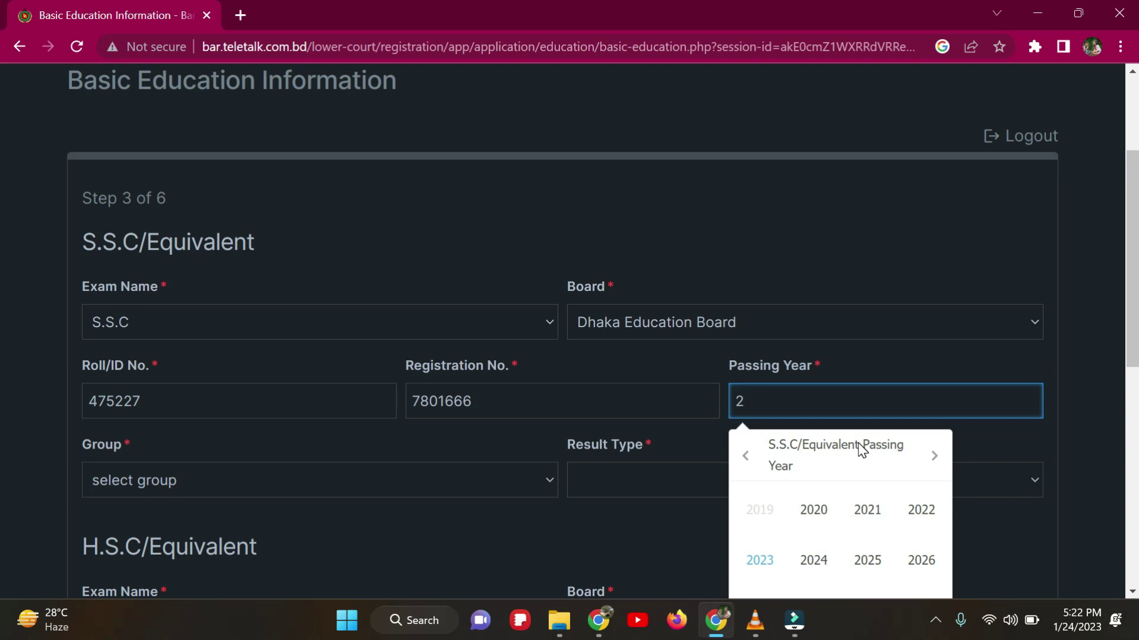
pyautogui.write('006')
# Step: Set the S.S.C group to Business Studies and the result type to Grade
pyautogui.click(356, 485)
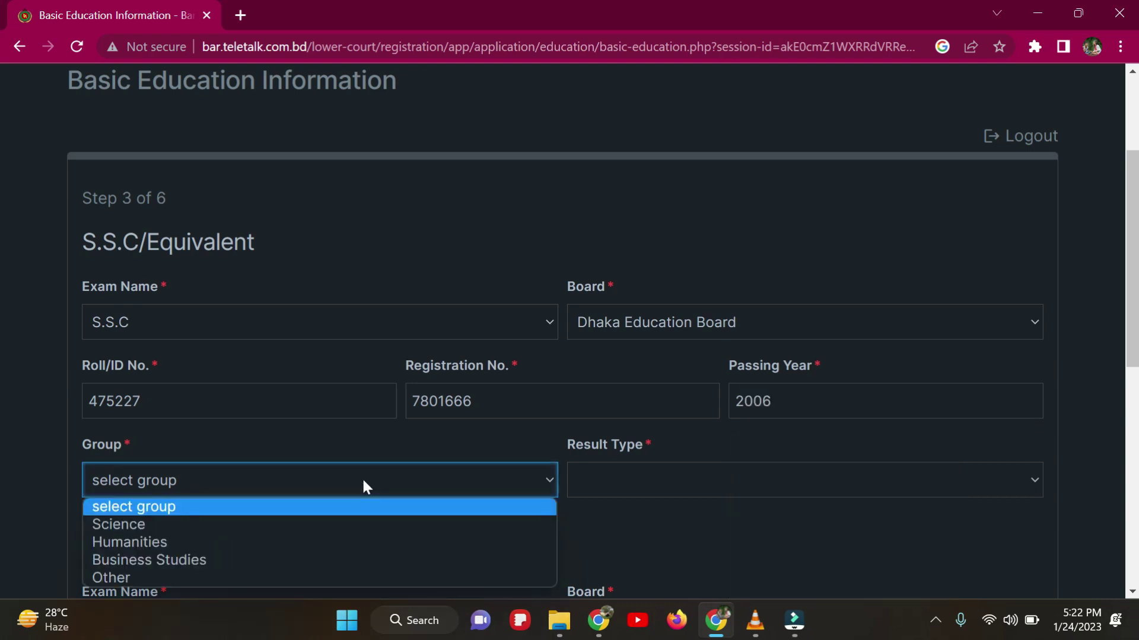
pyautogui.click(237, 560)
pyautogui.click(704, 479)
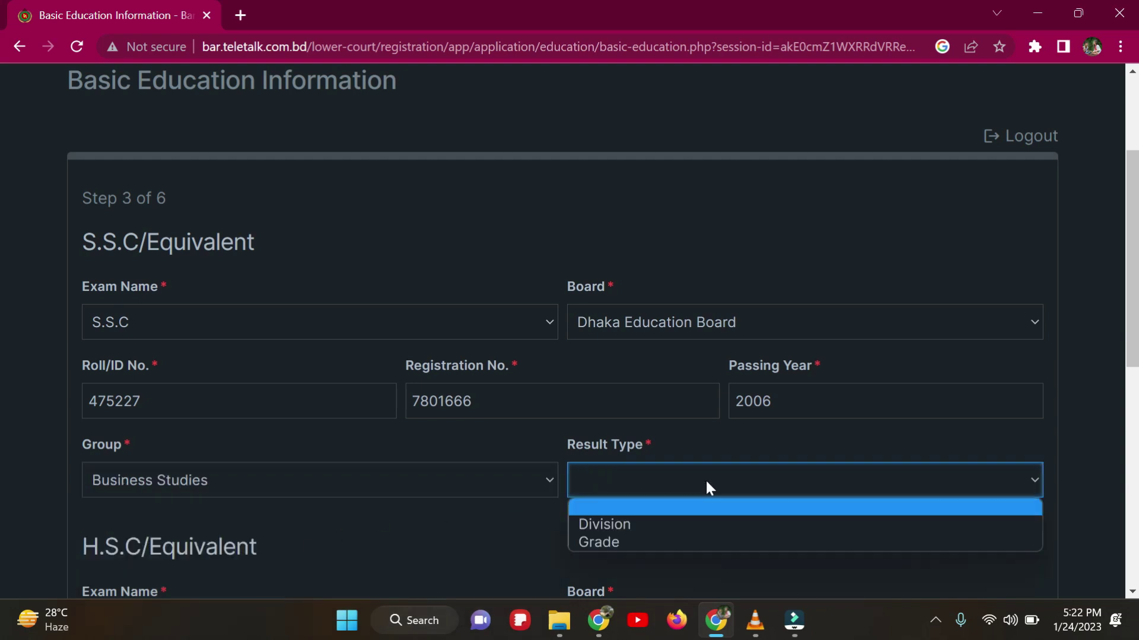
pyautogui.click(623, 540)
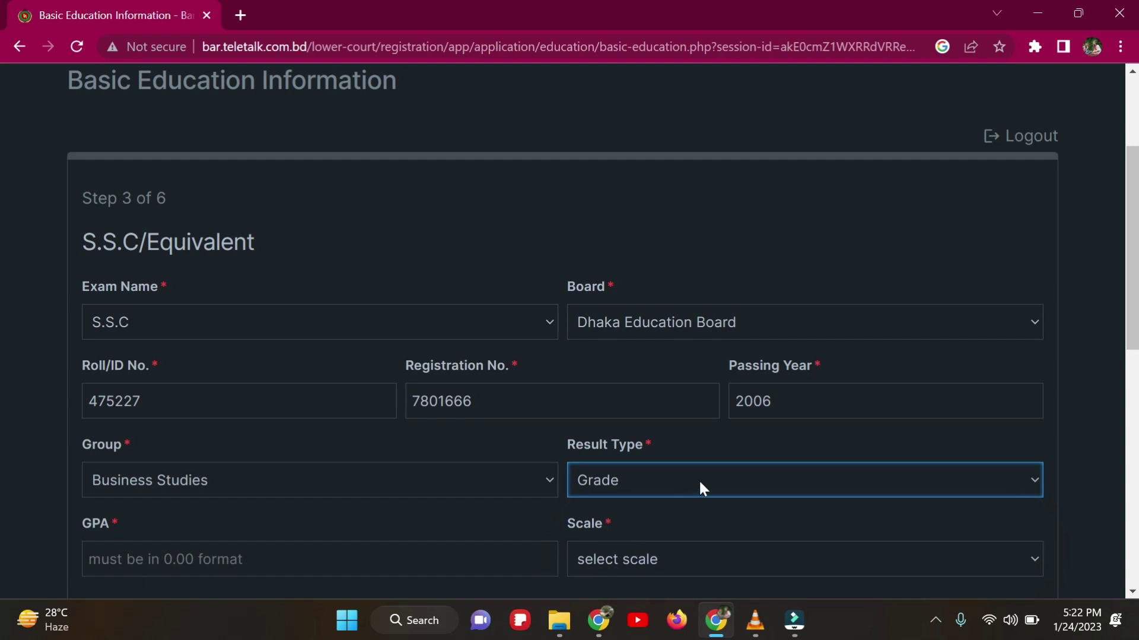
pyautogui.scroll(-2, 699, 478)
pyautogui.scroll(-1, 700, 482)
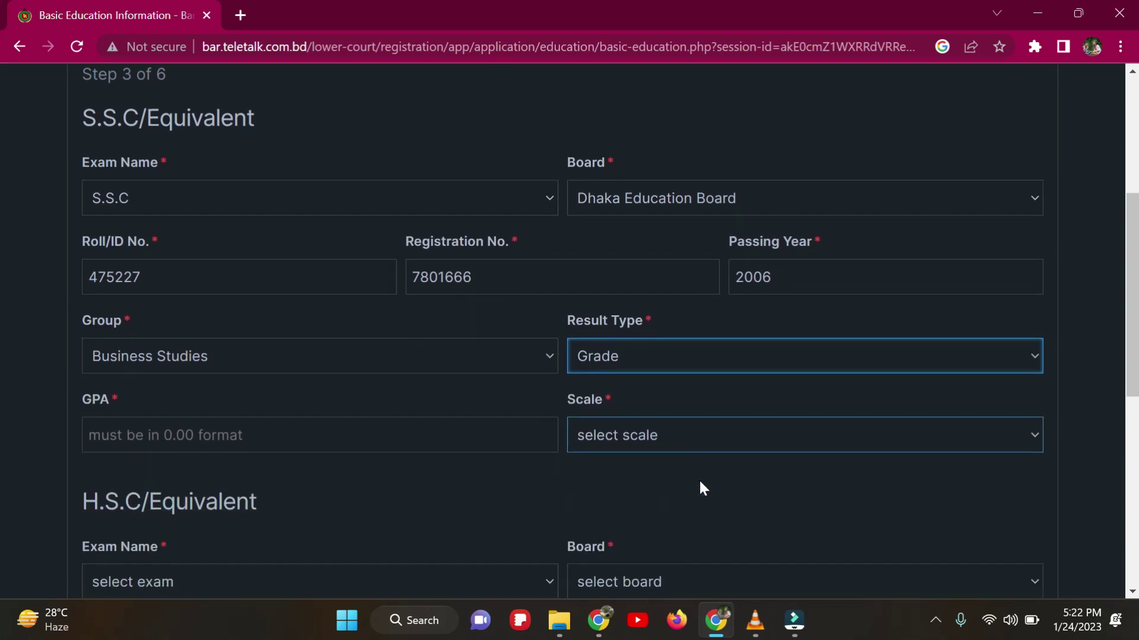
# Step: Enter an S.S.C GPA of 4 on a grading scale of 5, keeping result type Grade
pyautogui.click(278, 380)
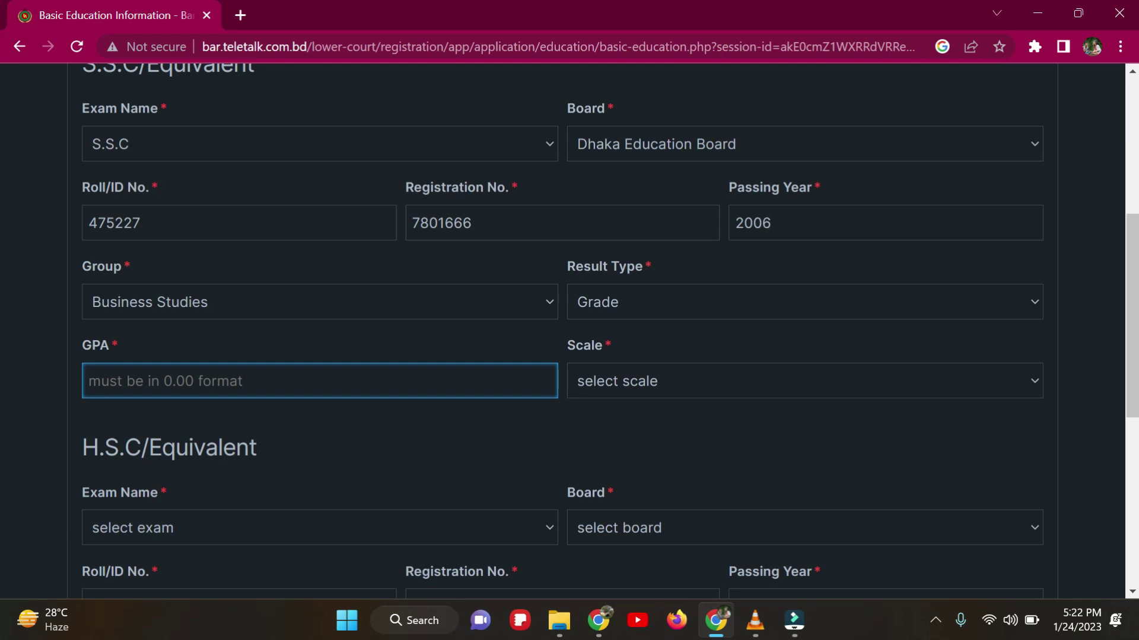
pyautogui.click(685, 290)
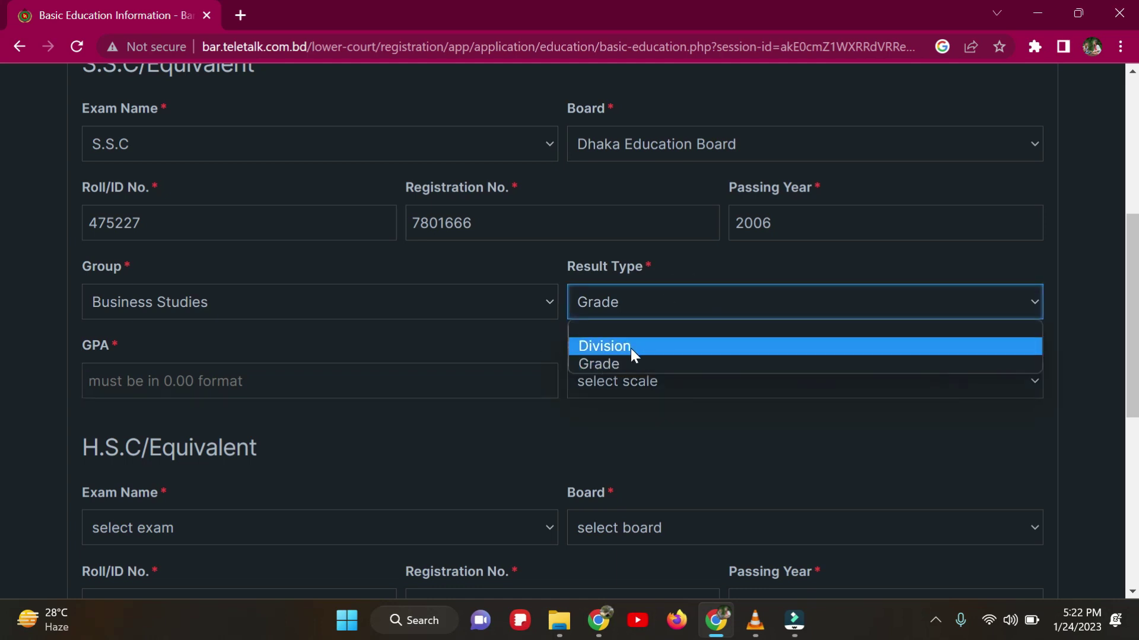
pyautogui.click(656, 294)
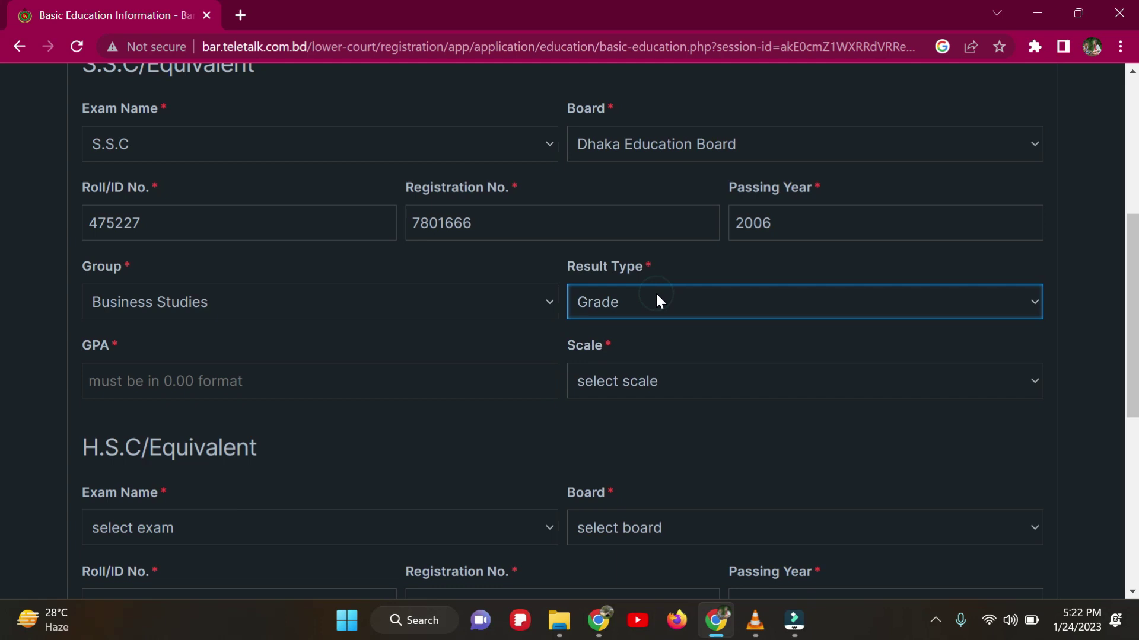
pyautogui.click(255, 379)
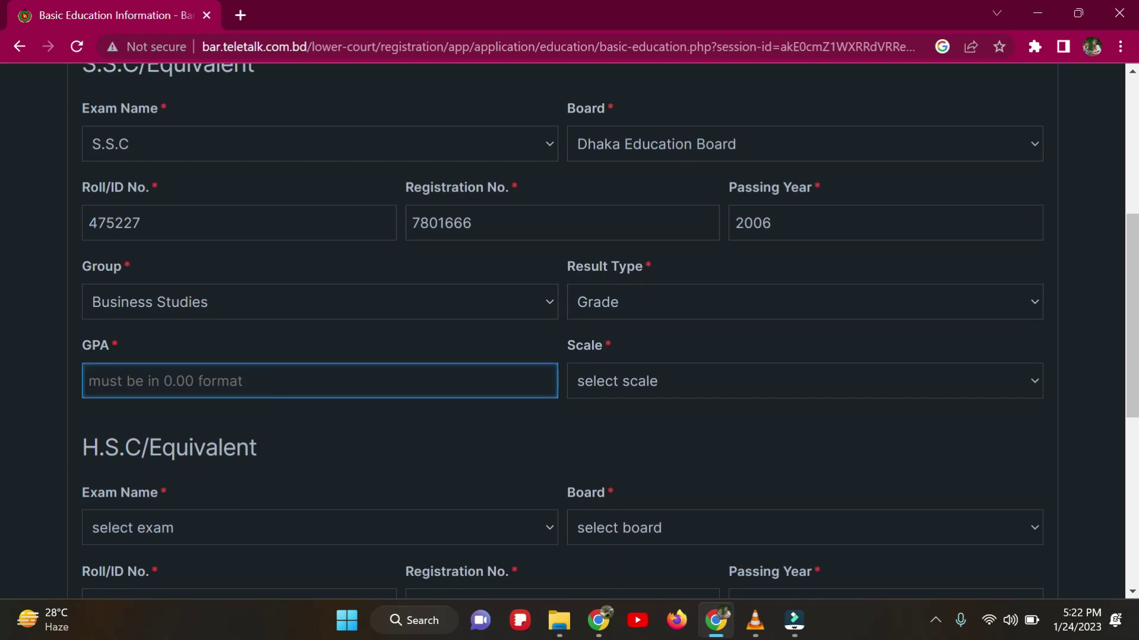
pyautogui.write('4')
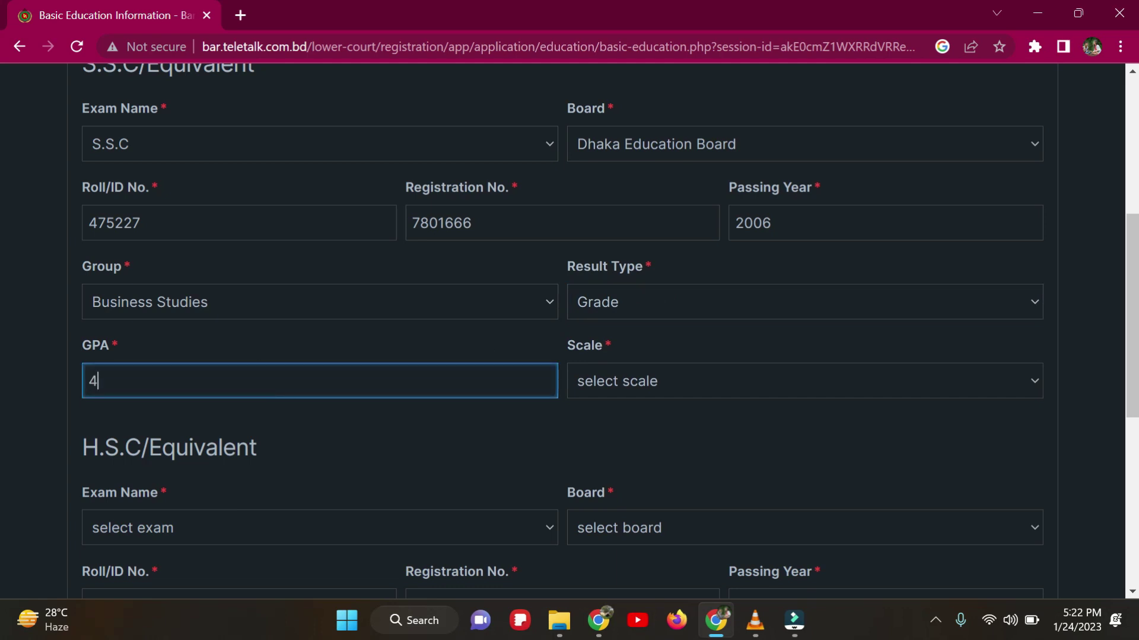
pyautogui.click(800, 390)
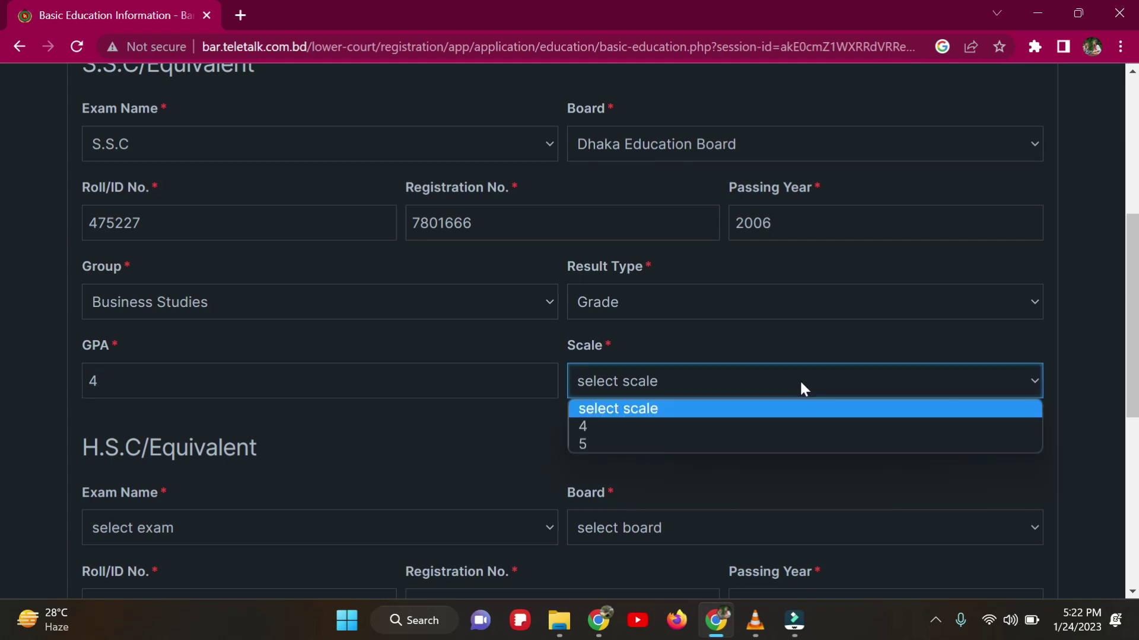
pyautogui.click(659, 445)
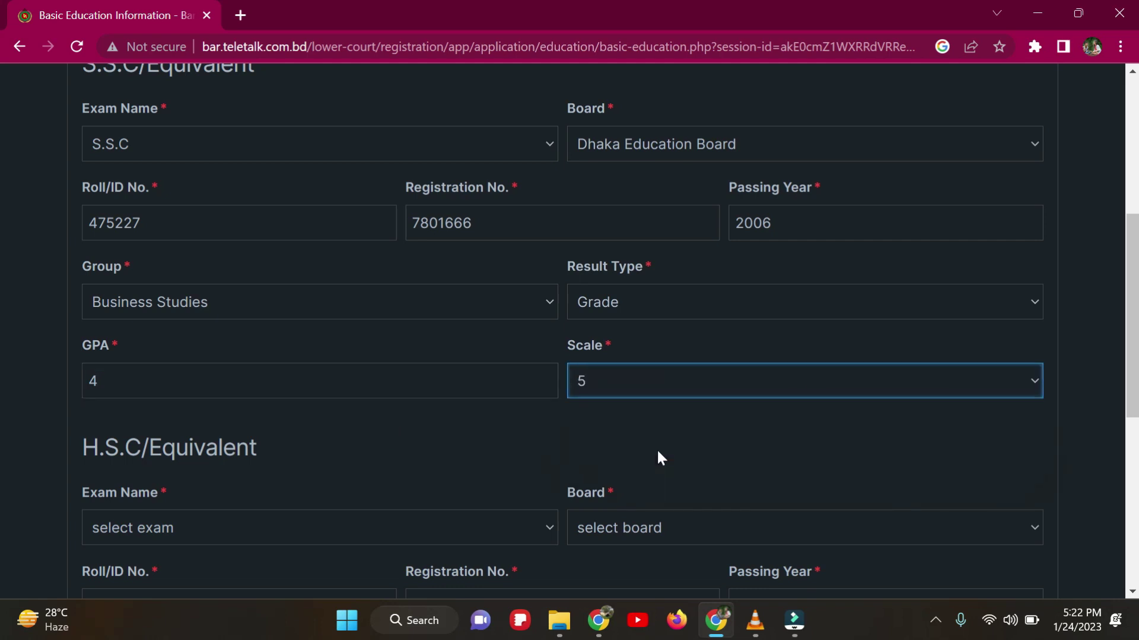
pyautogui.click(409, 380)
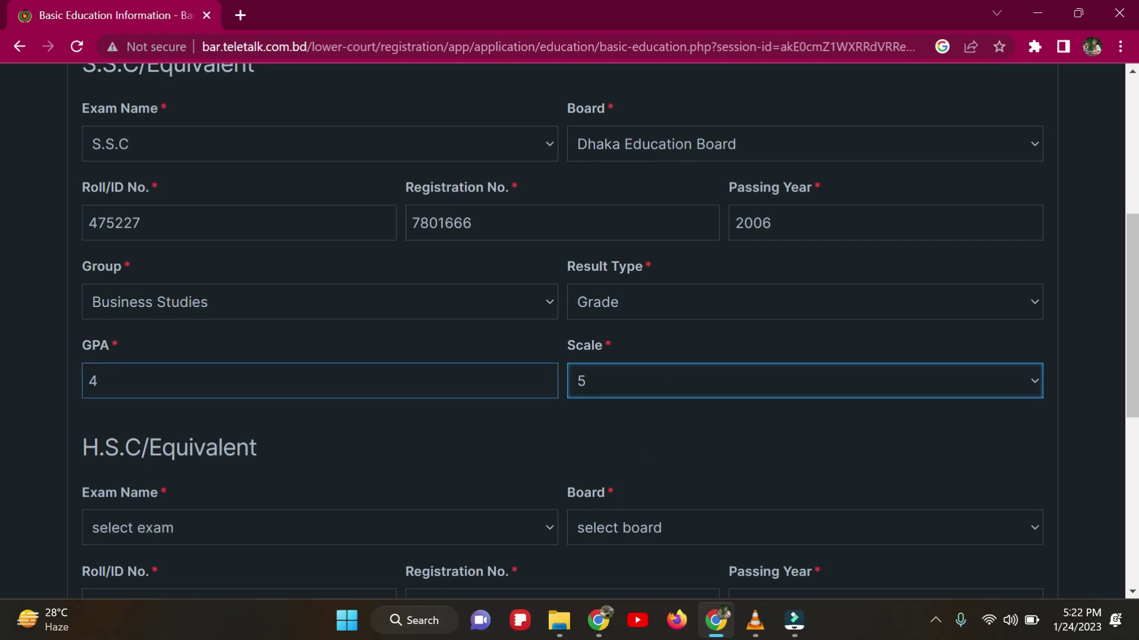
# Step: Choose H.S.C as the second exam with Dhaka Education Board
pyautogui.scroll(-1, 367, 391)
pyautogui.click(367, 391)
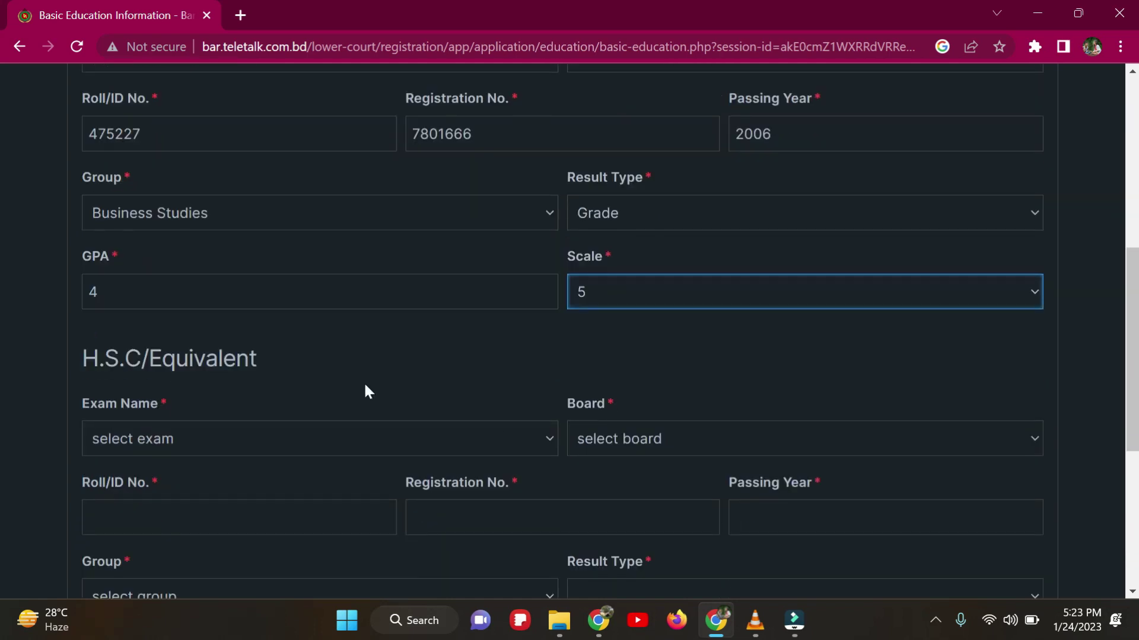
pyautogui.scroll(-1, 363, 381)
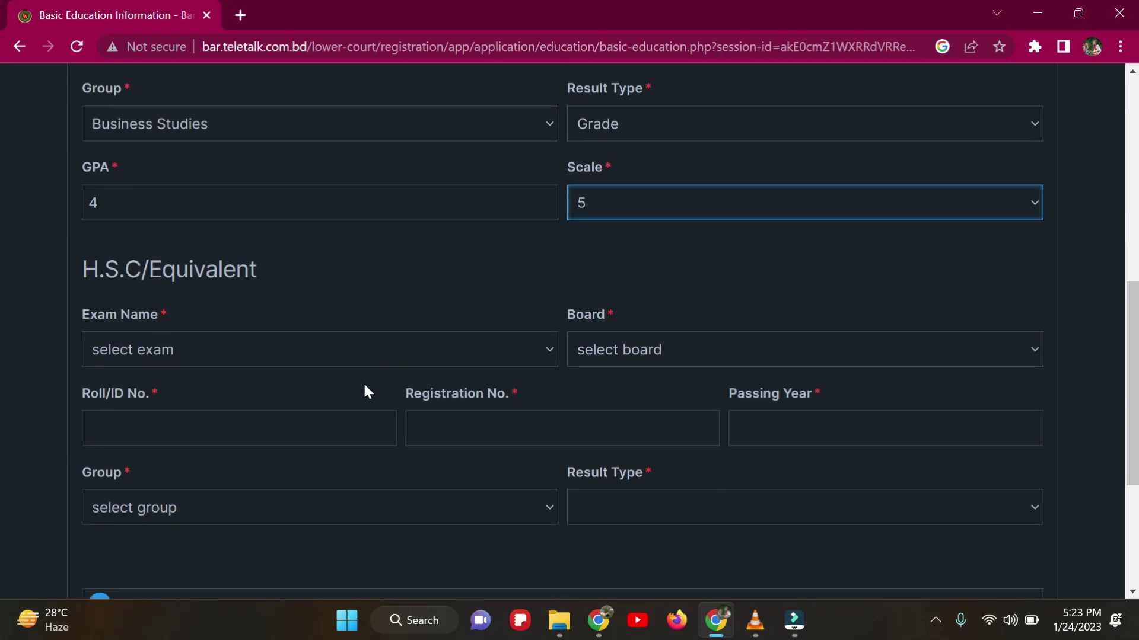
pyautogui.click(265, 342)
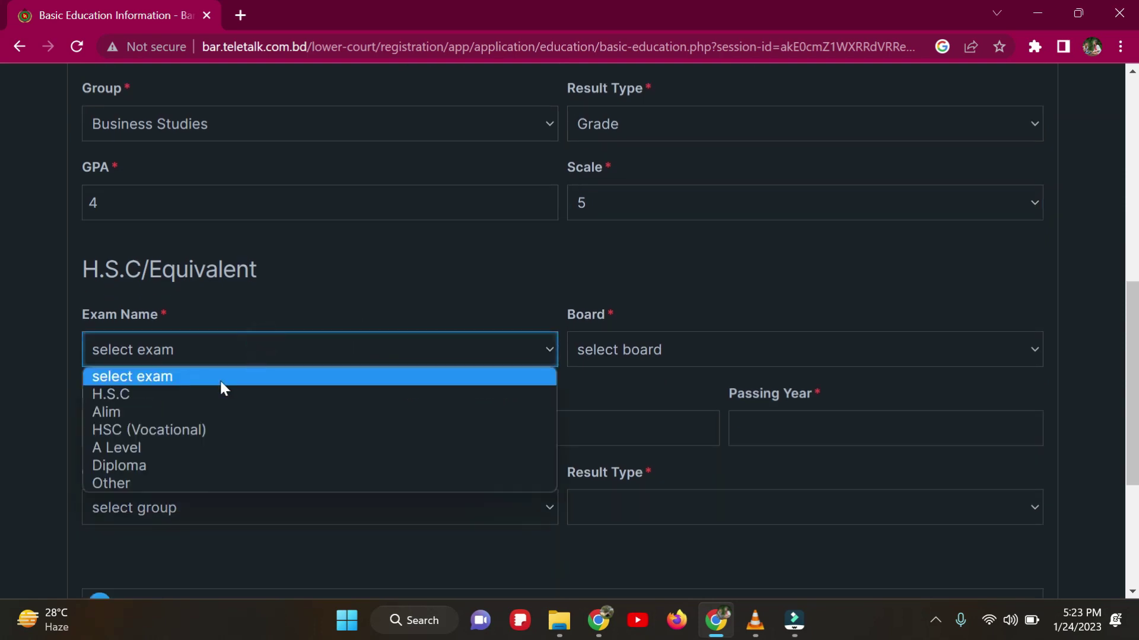
pyautogui.click(165, 397)
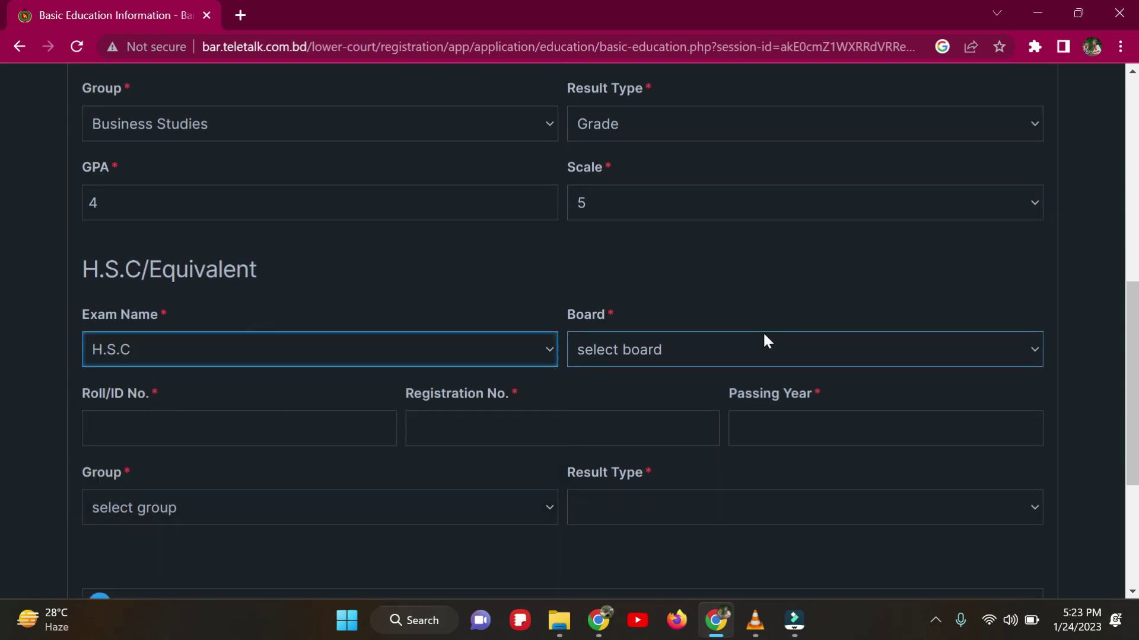
pyautogui.click(764, 349)
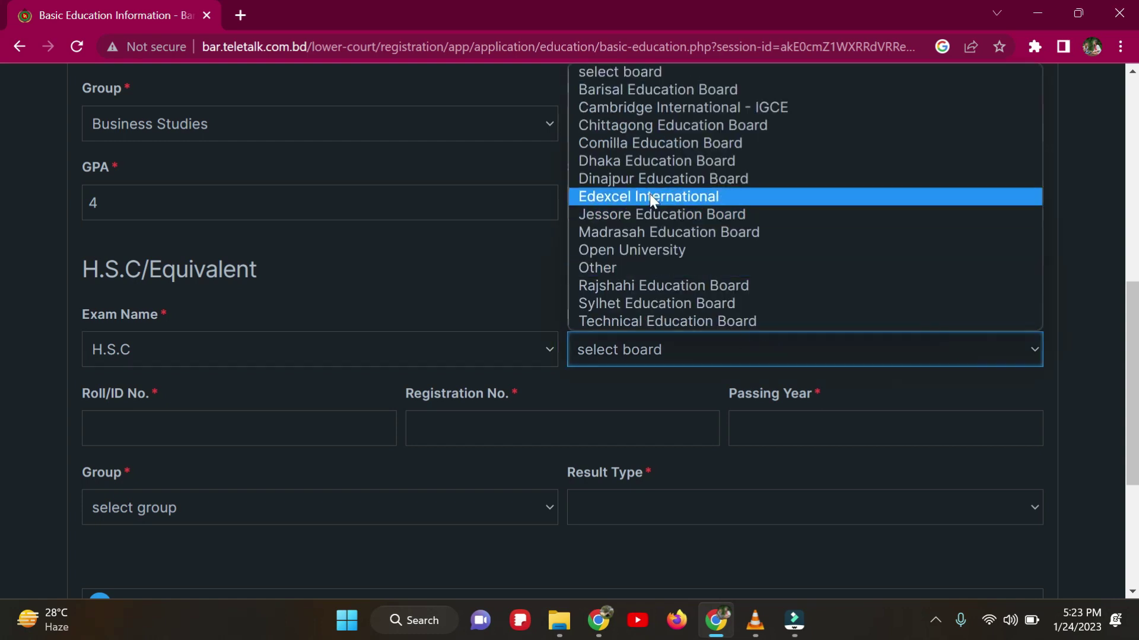
pyautogui.click(642, 160)
# Step: Enter the H.S.C roll and registration numbers, passing year 2008, and Business Studies group
pyautogui.click(239, 428)
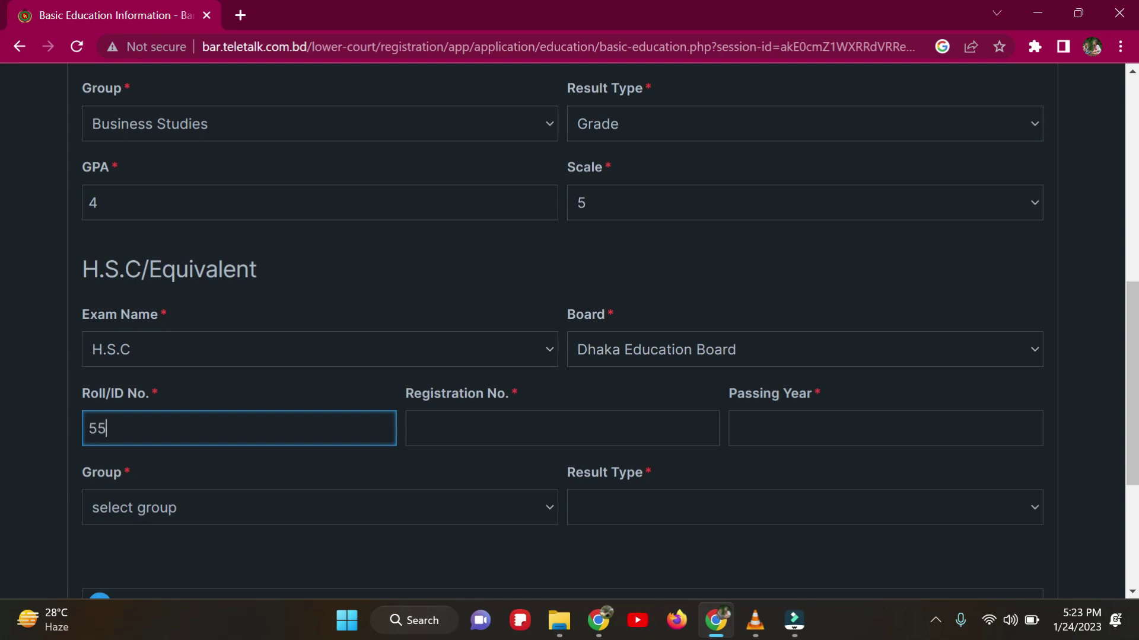
pyautogui.press('Tab')
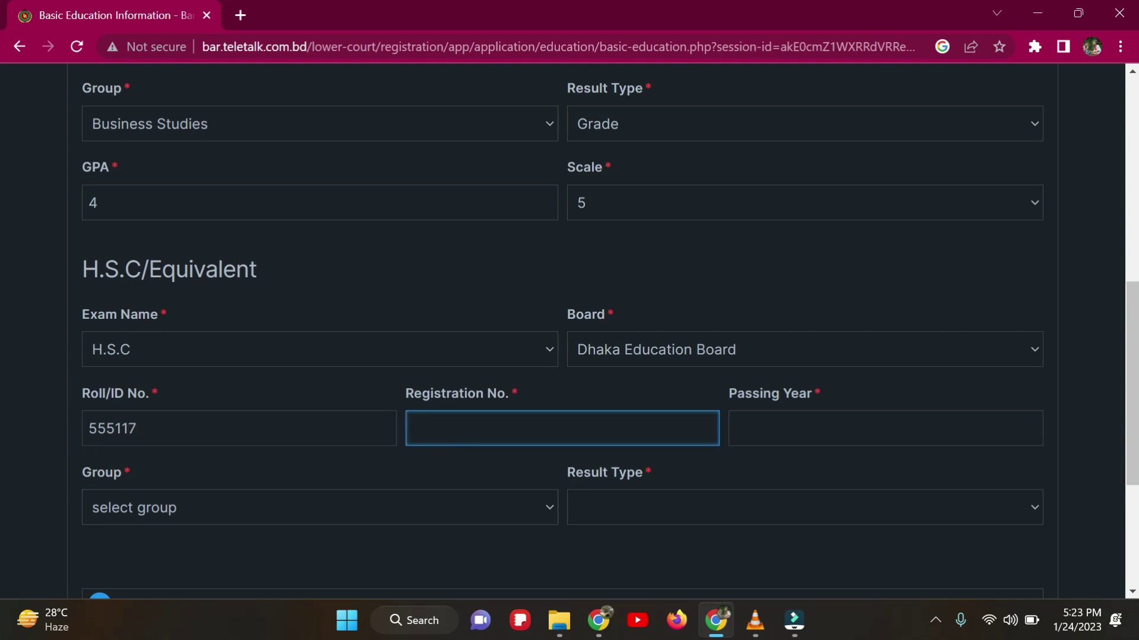
pyautogui.click(949, 428)
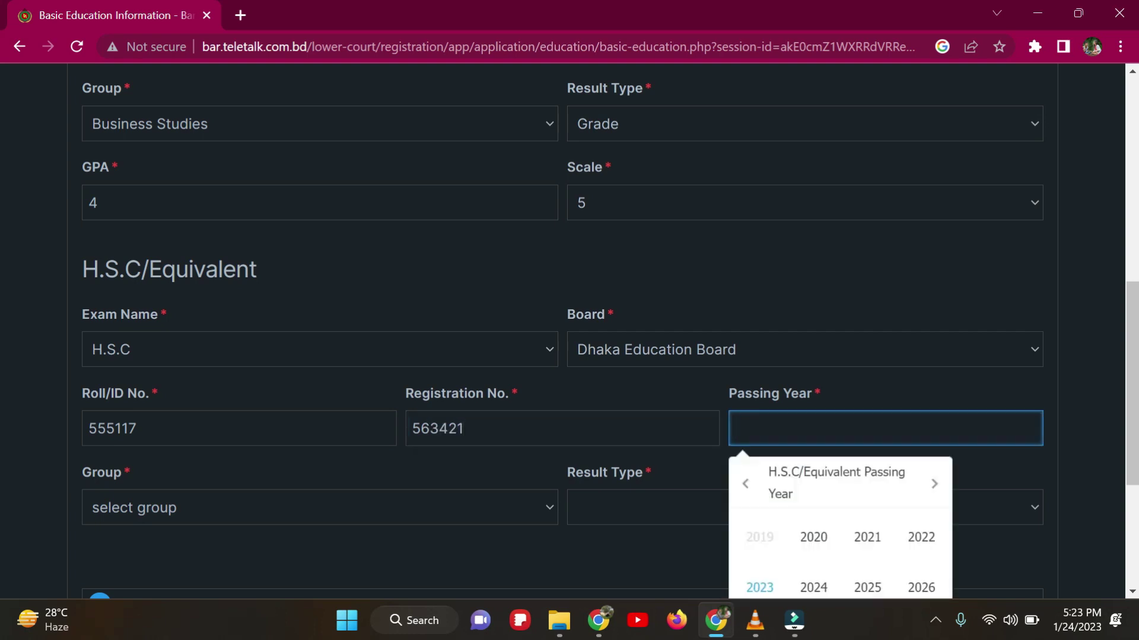
pyautogui.write('2008')
pyautogui.click(464, 498)
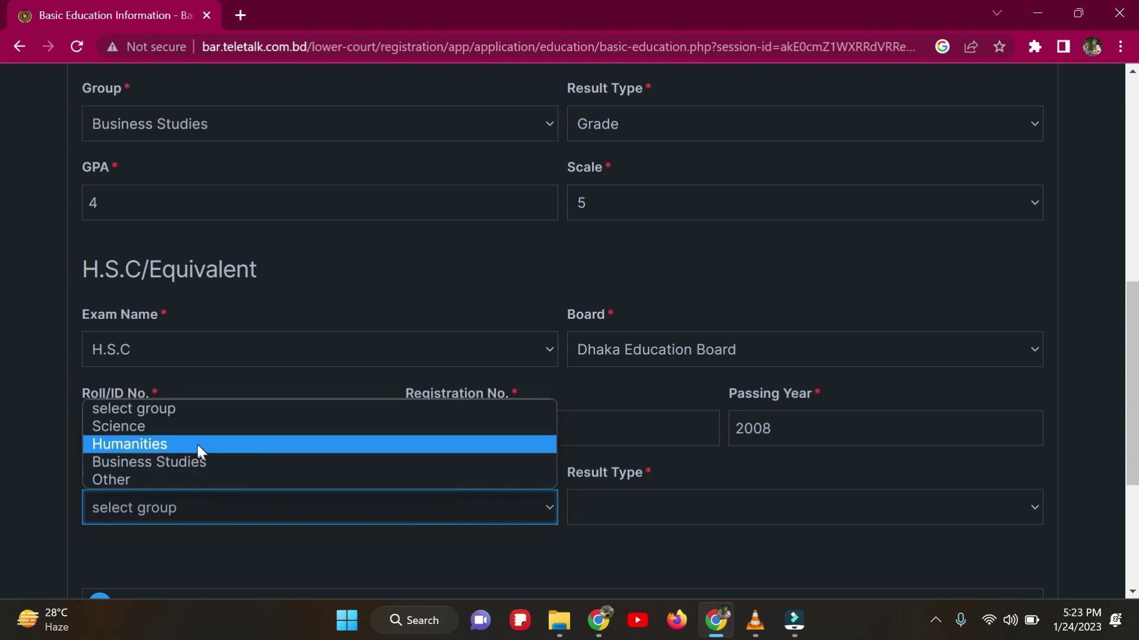
pyautogui.click(203, 463)
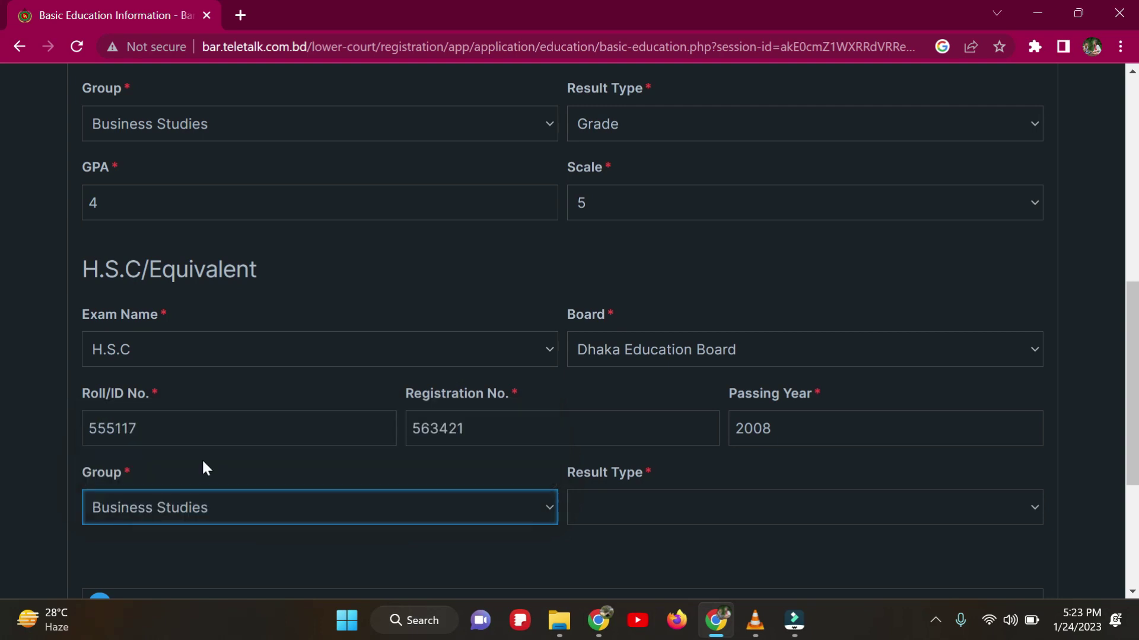
pyautogui.scroll(-4, 705, 461)
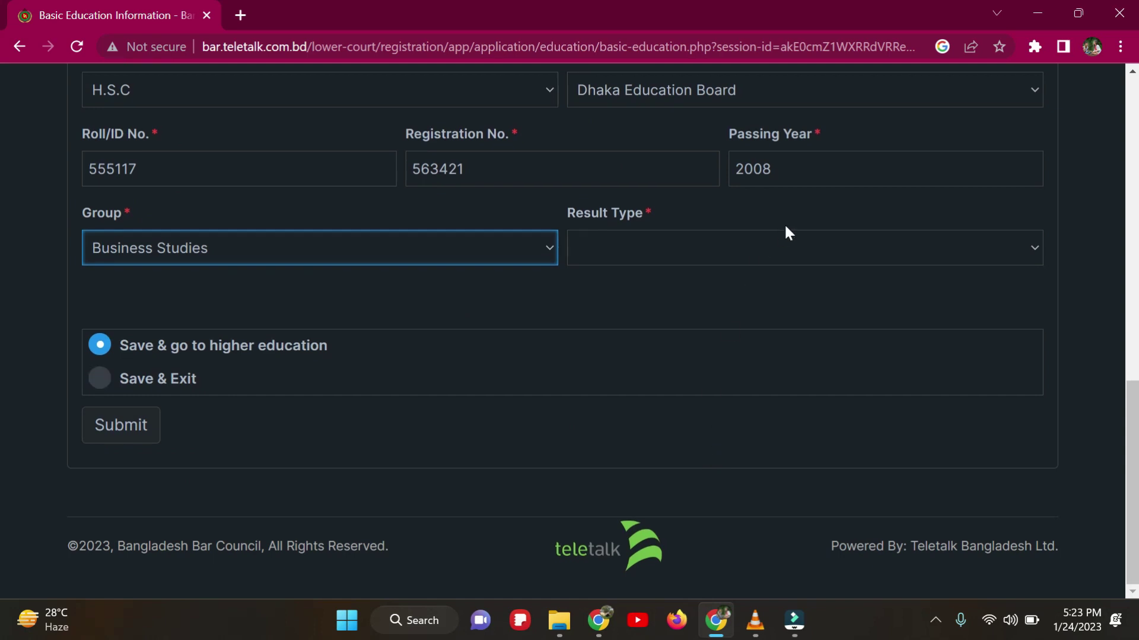
# Step: Record the H.S.C result as Grade, GPA 4 on scale 5, and submit the basic education details
pyautogui.click(782, 250)
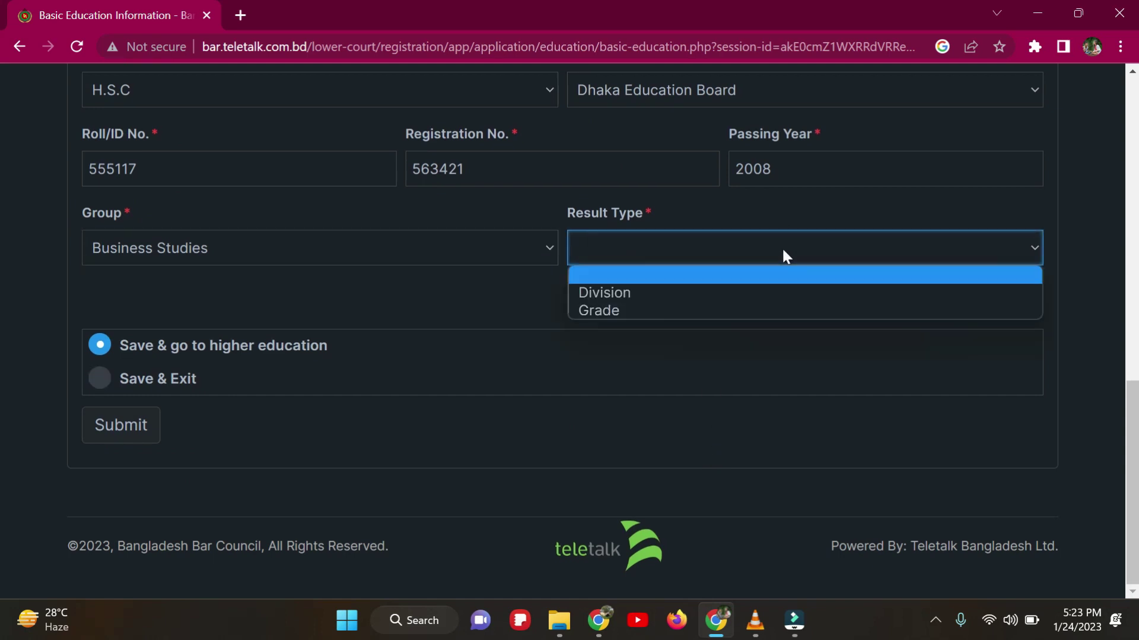
pyautogui.click(636, 305)
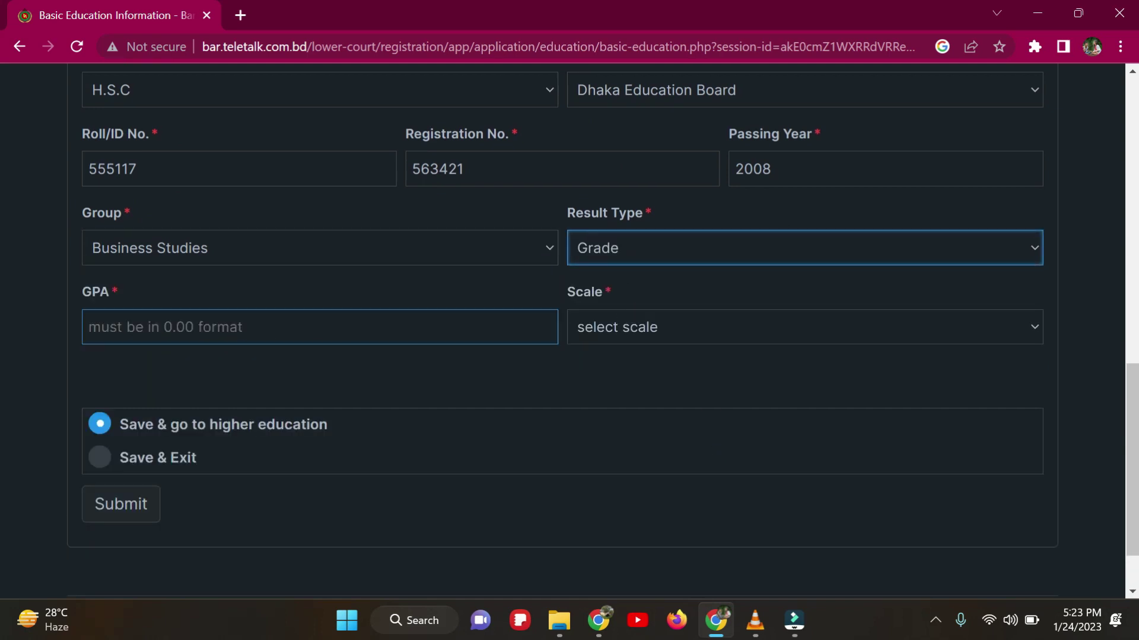
pyautogui.click(382, 327)
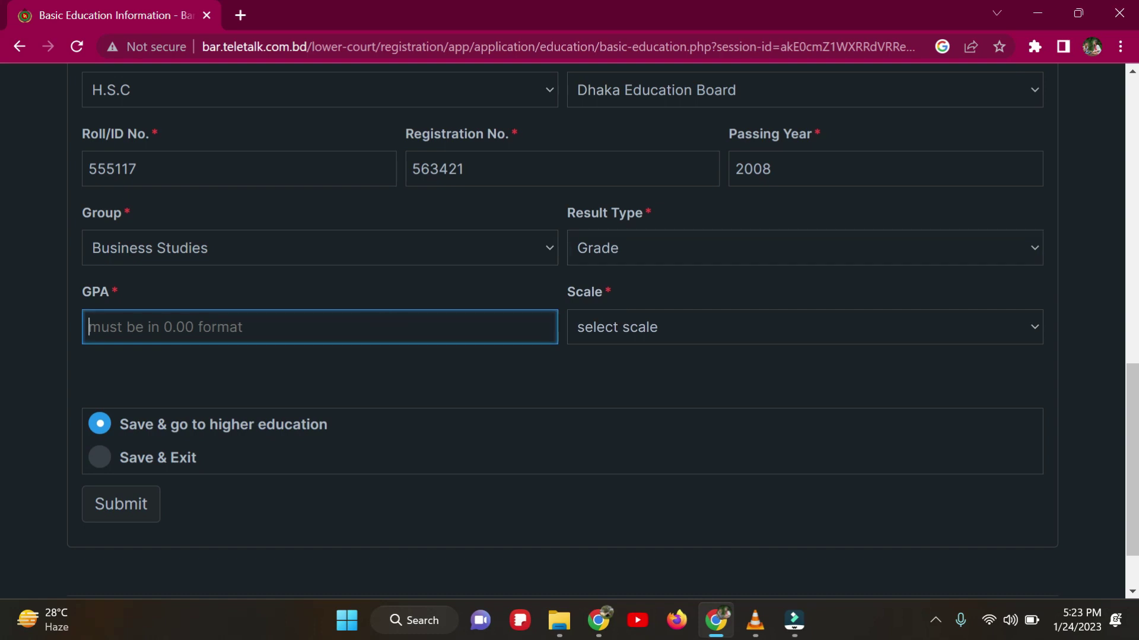
pyautogui.write('4')
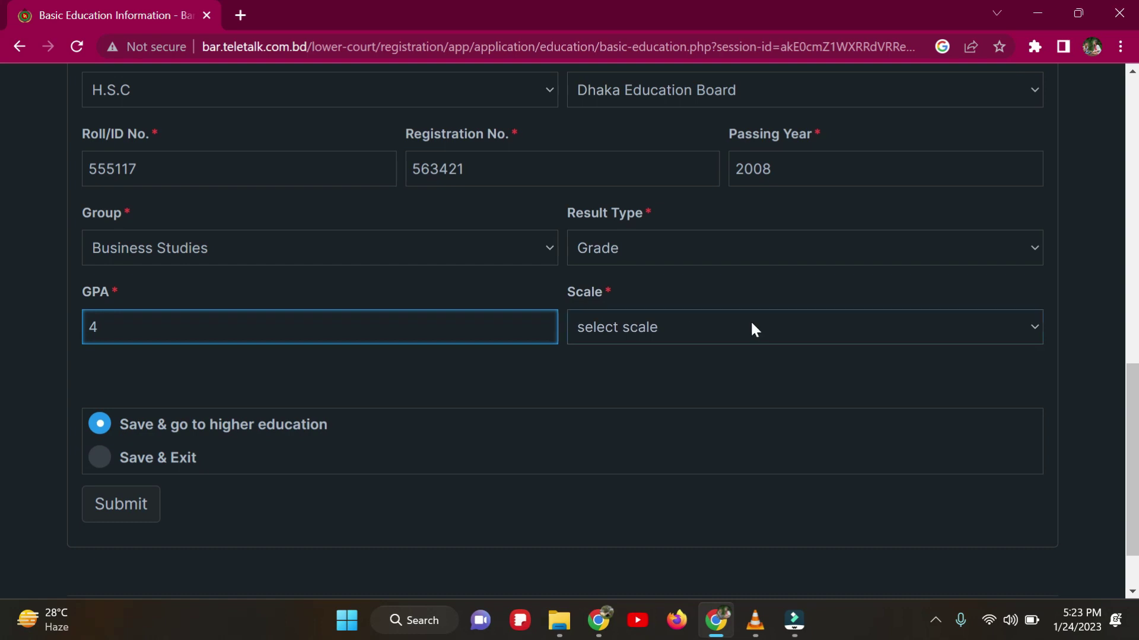
pyautogui.click(757, 323)
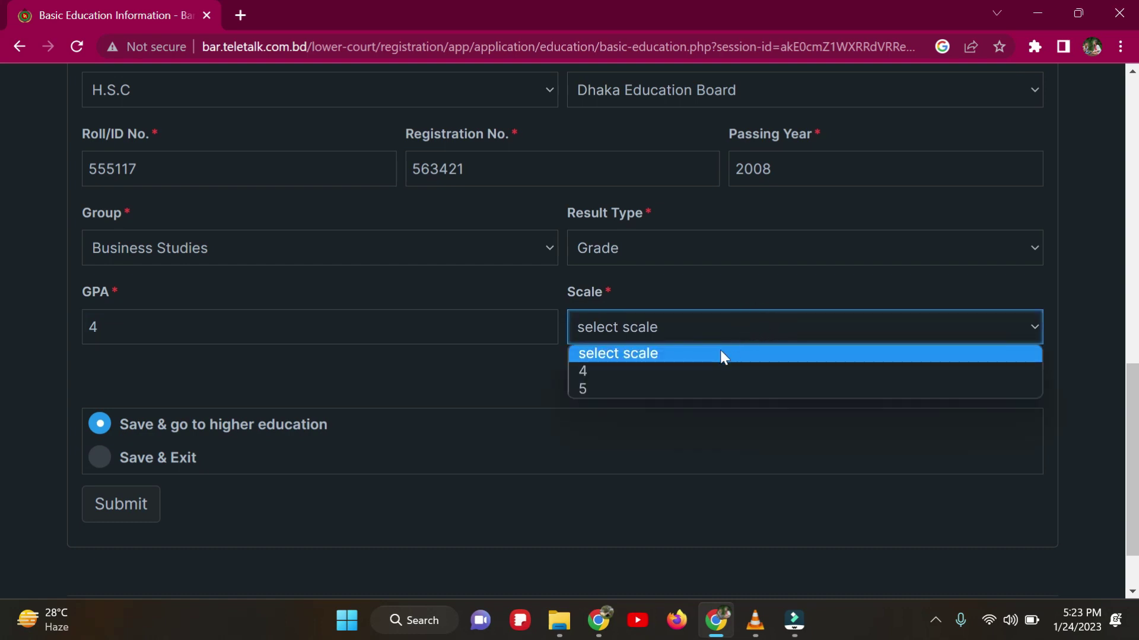
pyautogui.click(616, 389)
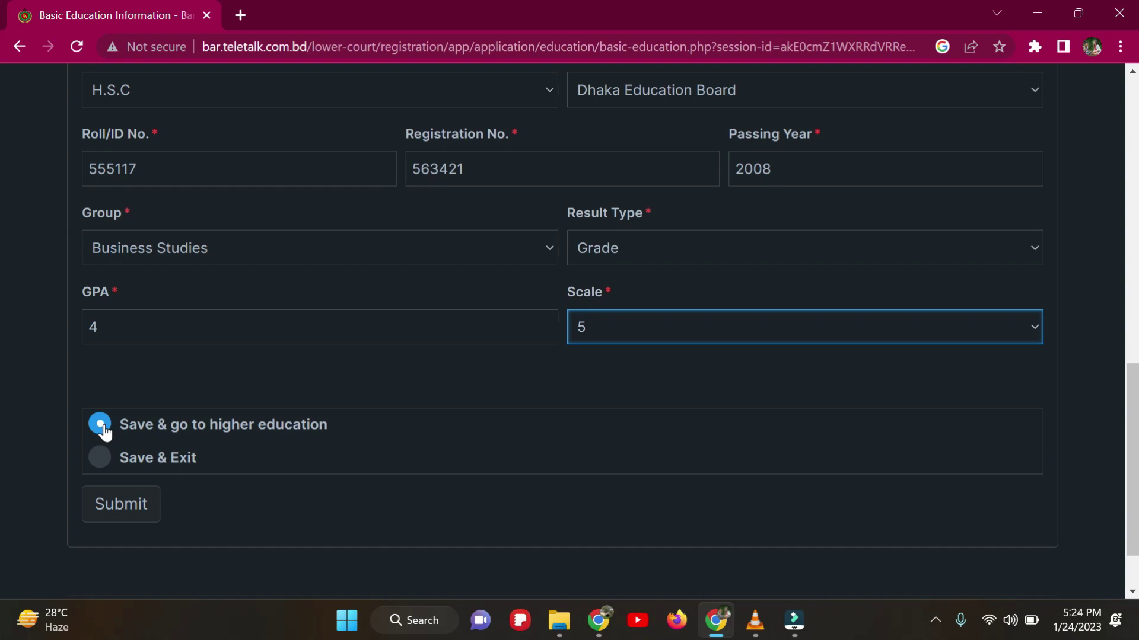
pyautogui.click(108, 511)
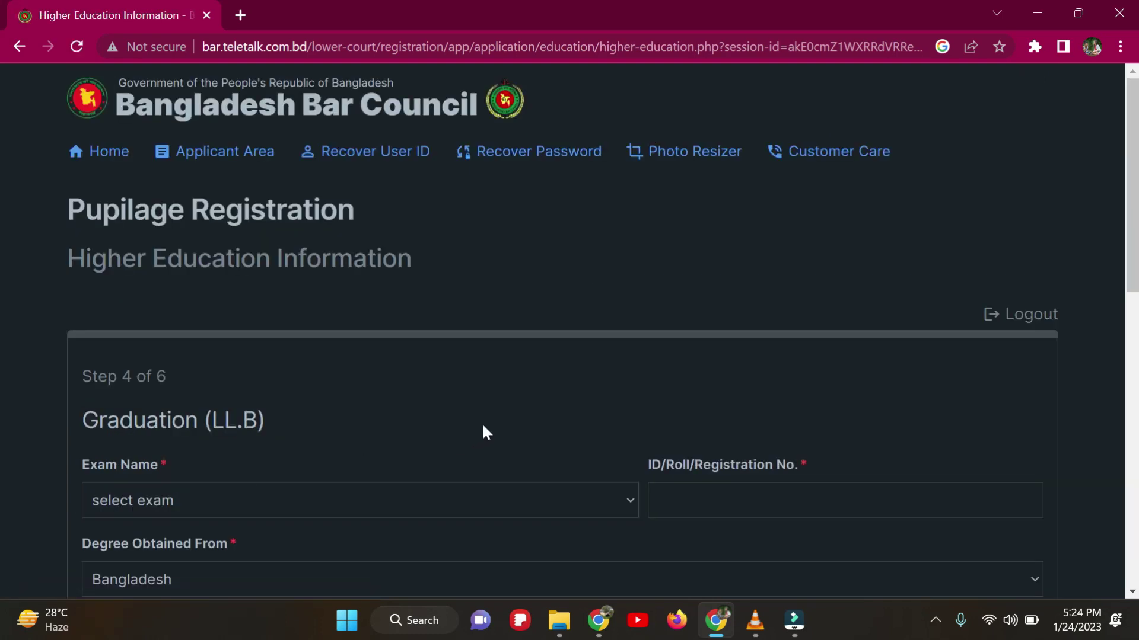
# Step: Select LL.B (Pass) as the Graduation exam name
pyautogui.scroll(-4, 486, 421)
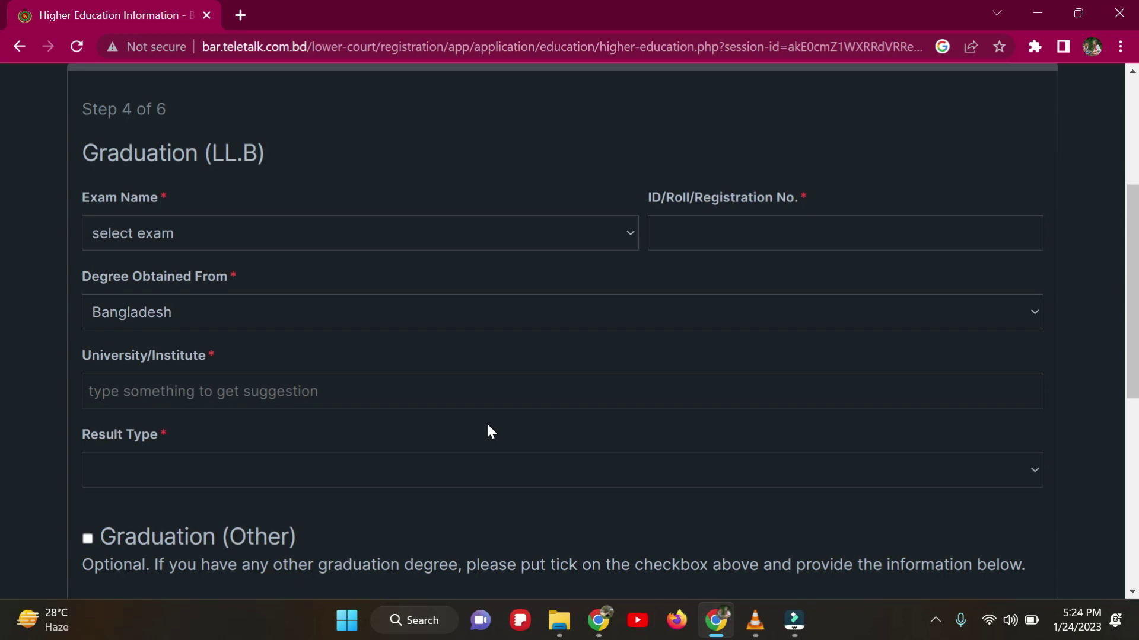
pyautogui.scroll(-5, 487, 426)
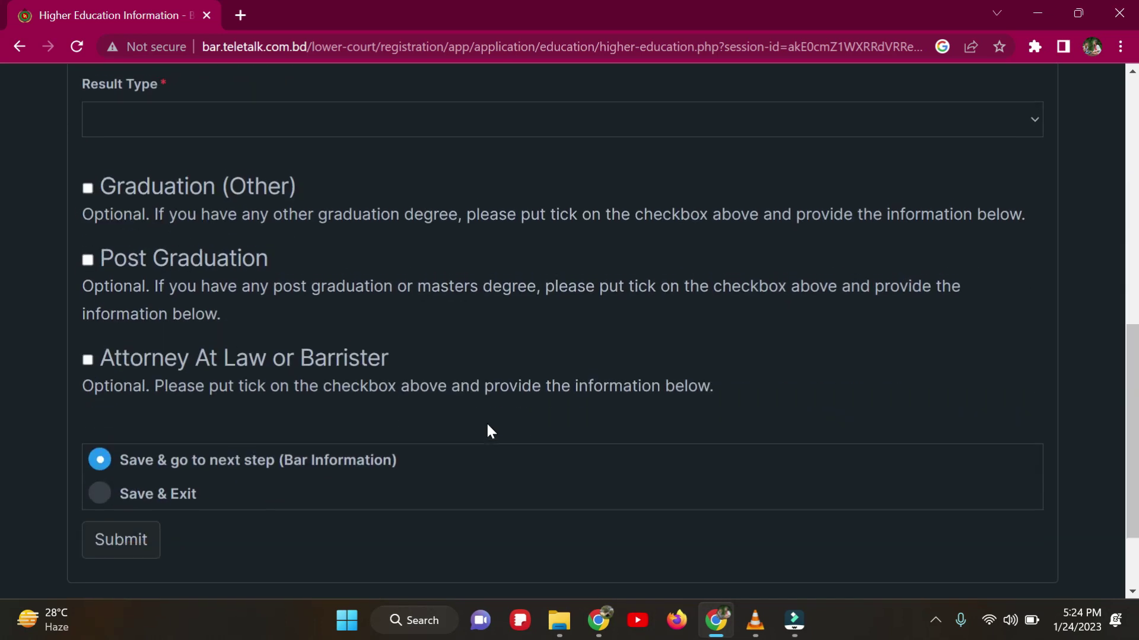
pyautogui.scroll(10, 486, 421)
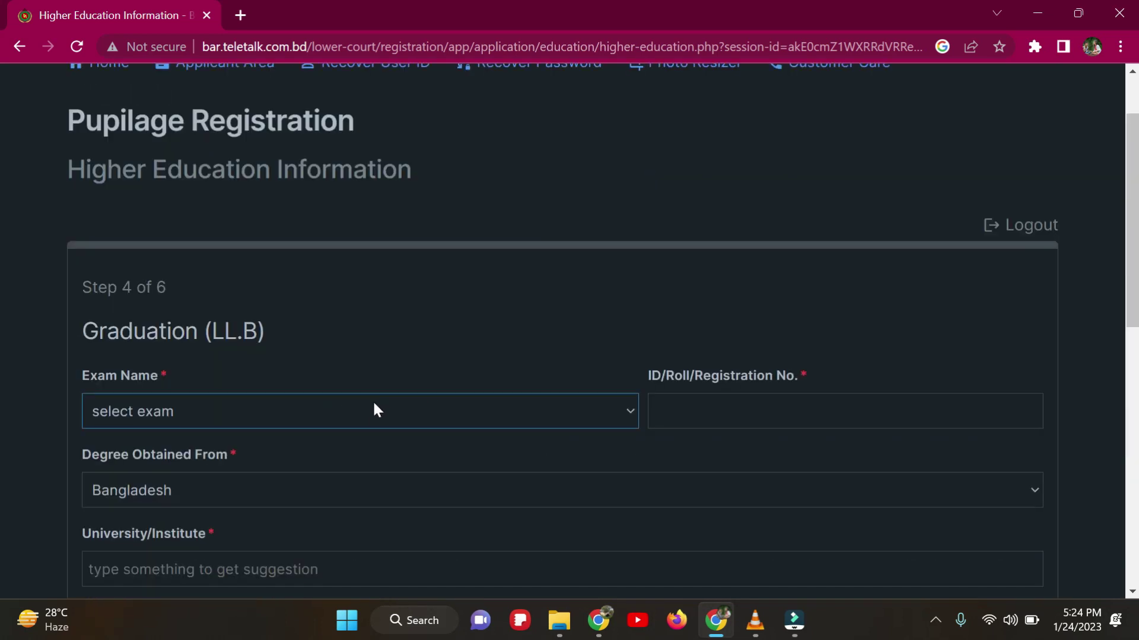
pyautogui.scroll(-5, 373, 406)
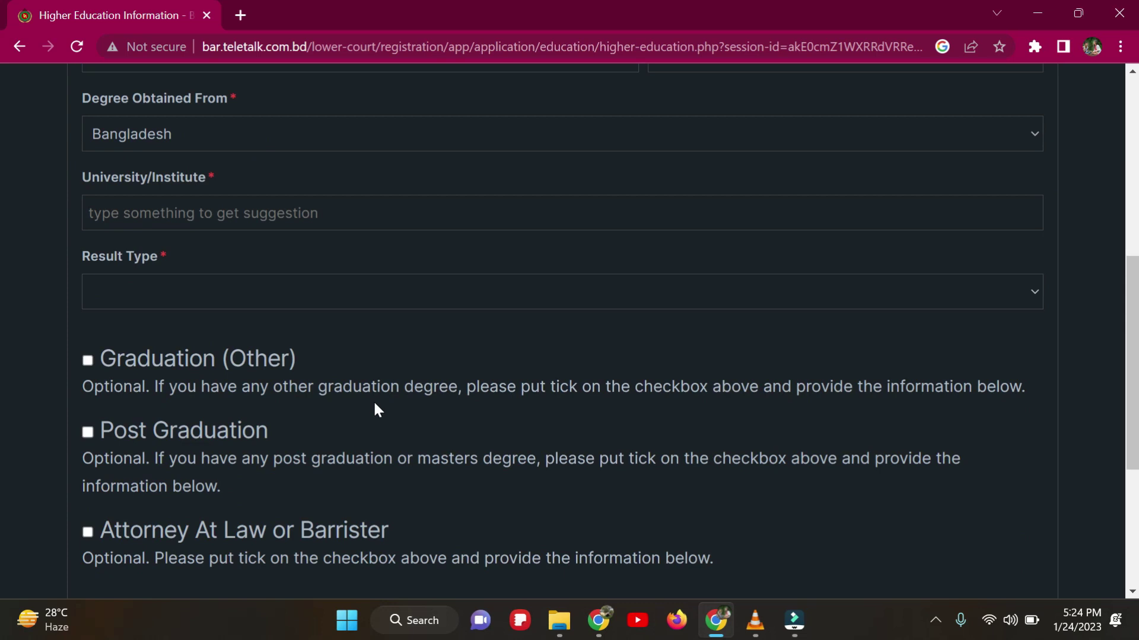
pyautogui.scroll(5, 377, 410)
pyautogui.click(355, 413)
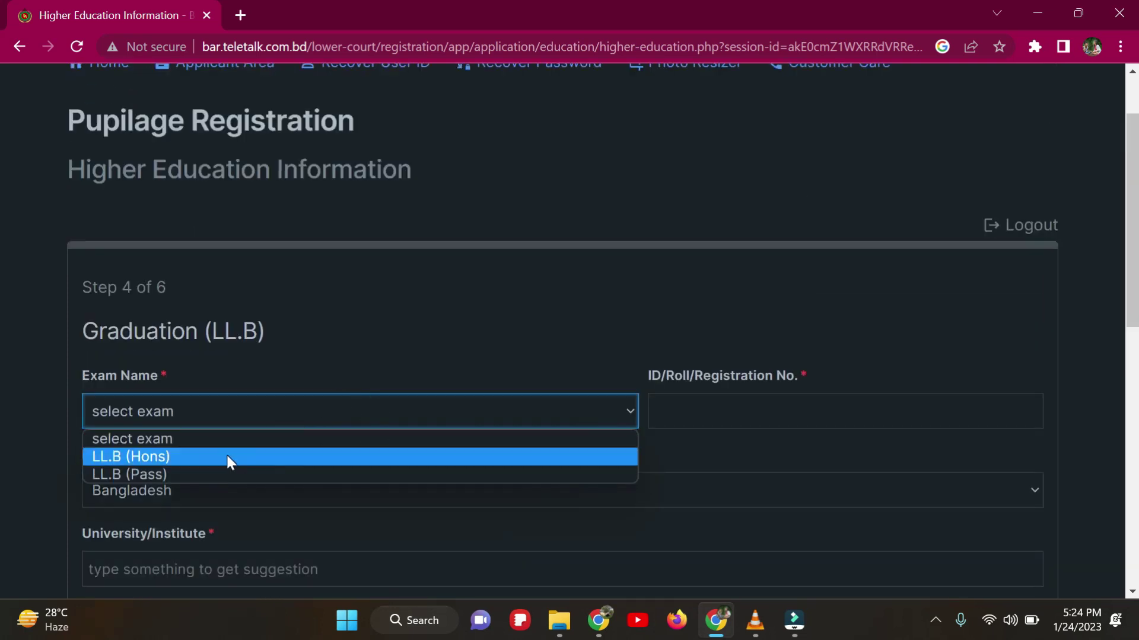
pyautogui.click(187, 474)
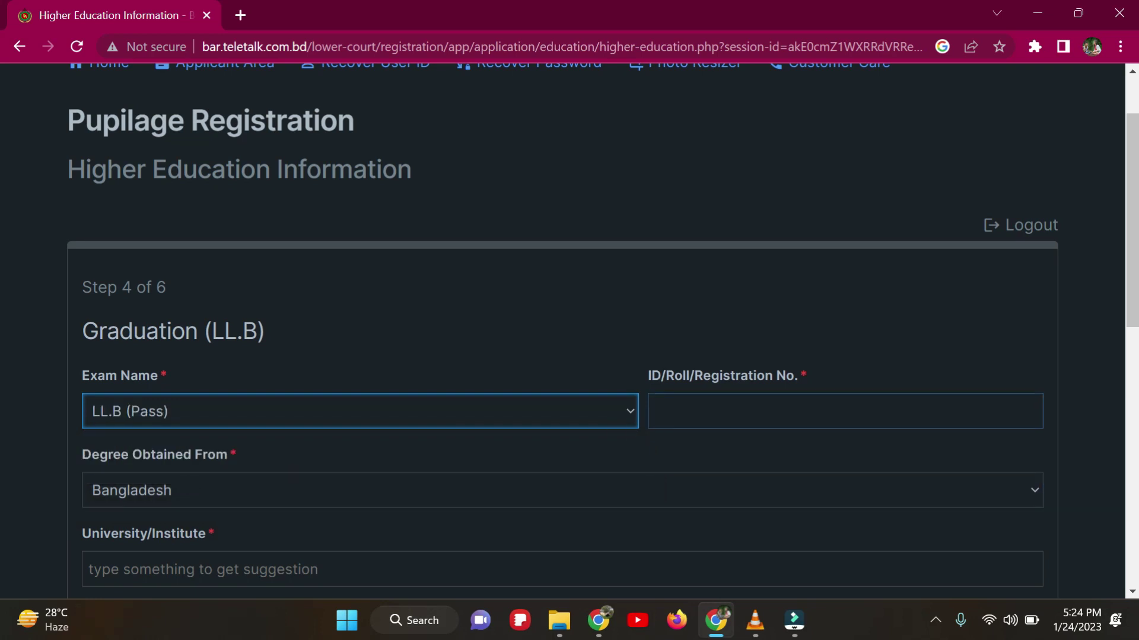
# Step: Enter the LL.B registration number and keep Bangladesh as the degree's origin
pyautogui.click(654, 411)
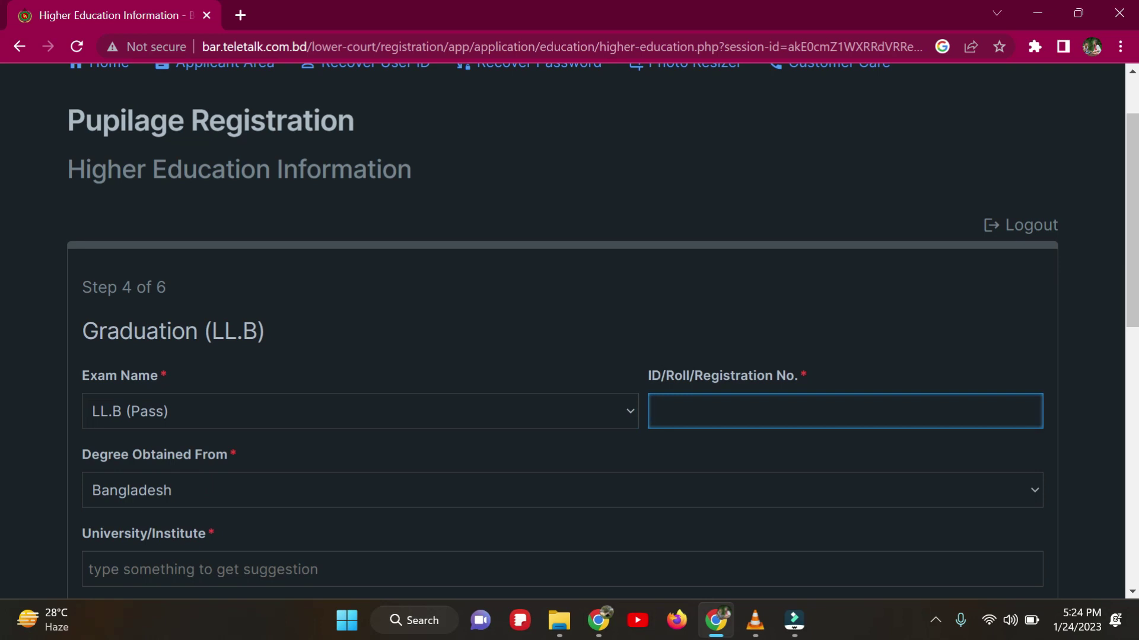
pyautogui.scroll(-5, 478, 456)
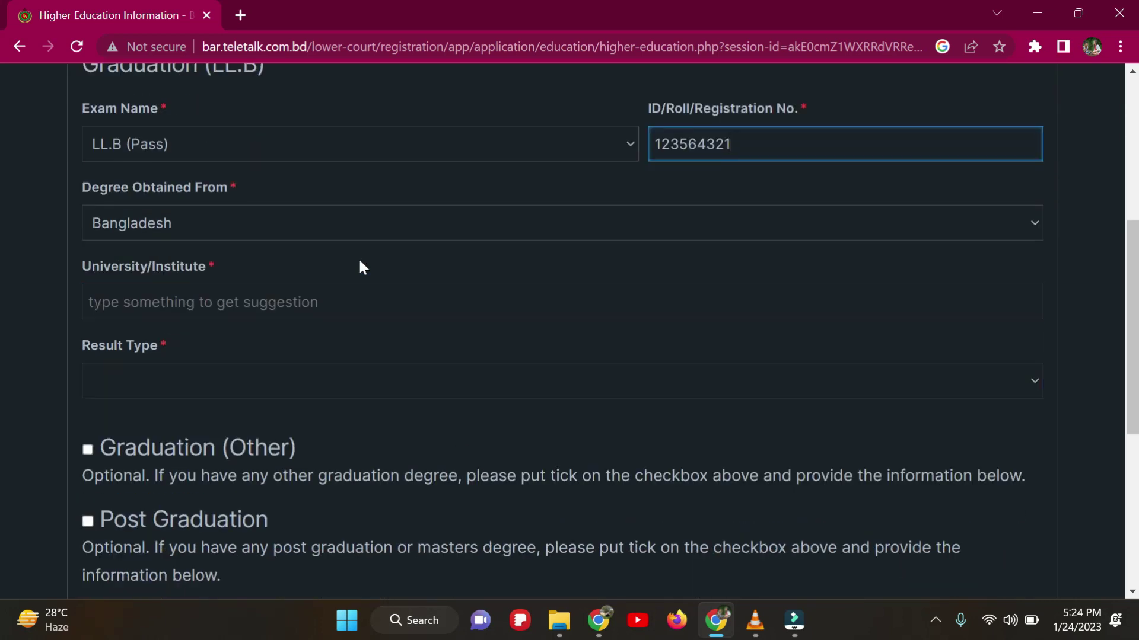
pyautogui.click(530, 225)
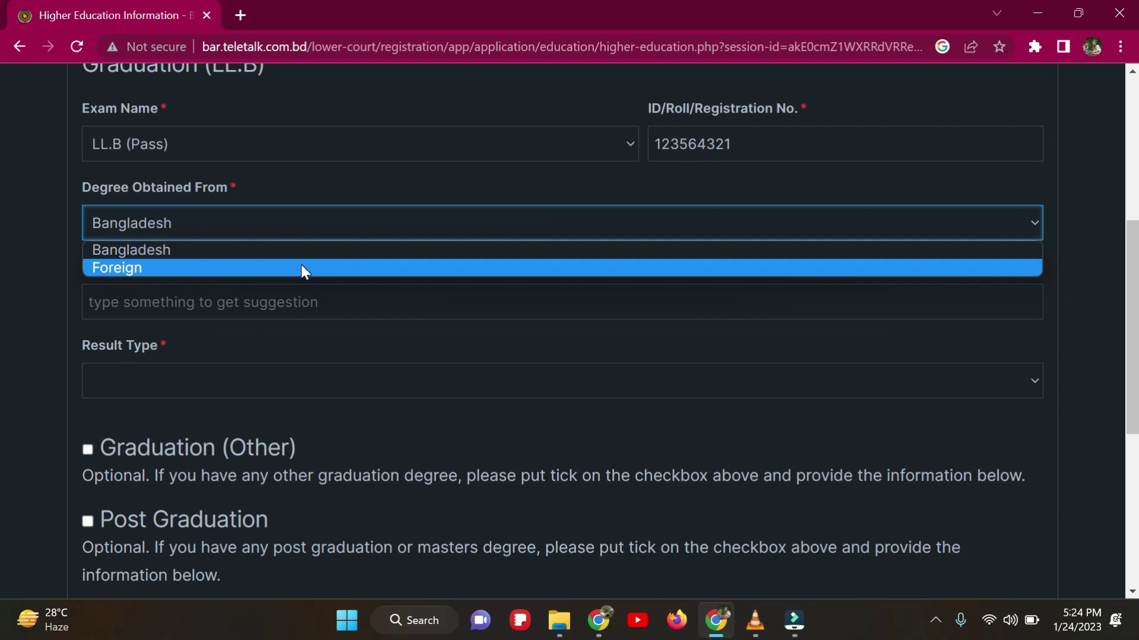
pyautogui.click(345, 225)
pyautogui.click(329, 291)
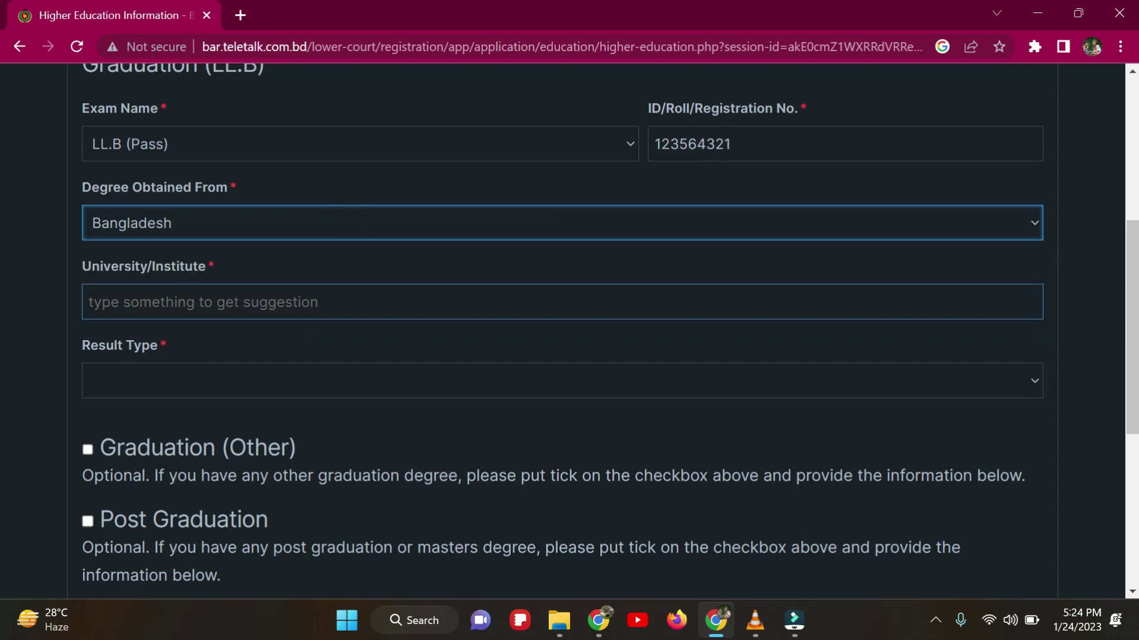
pyautogui.click(318, 300)
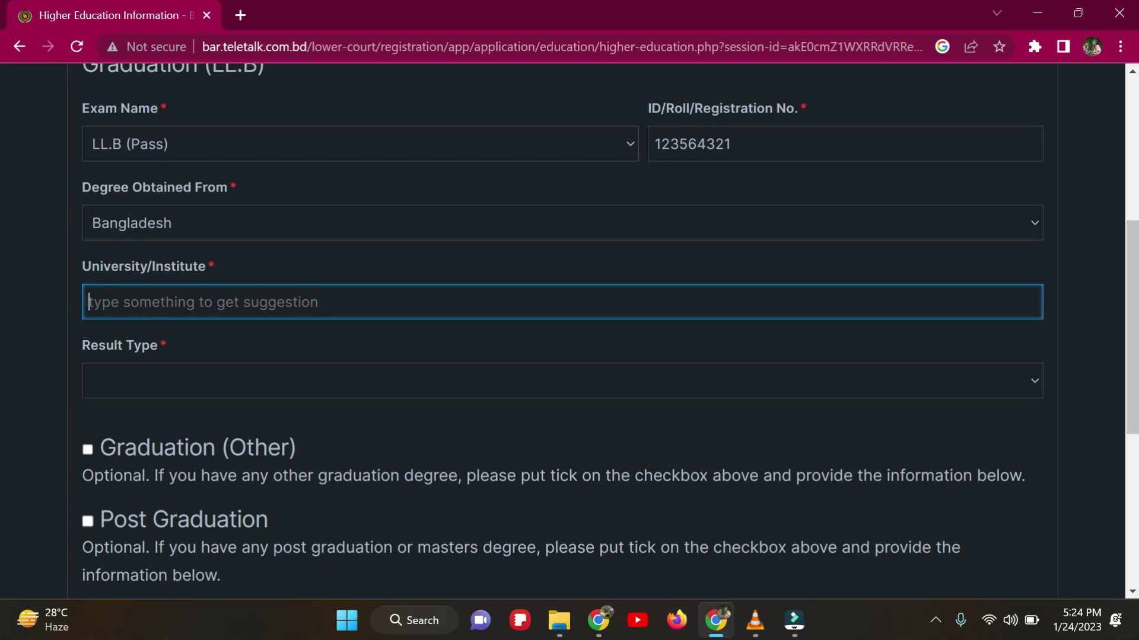
# Step: Search 'nation' in University/Institute and select National University for the LL.B degree
pyautogui.write('un')
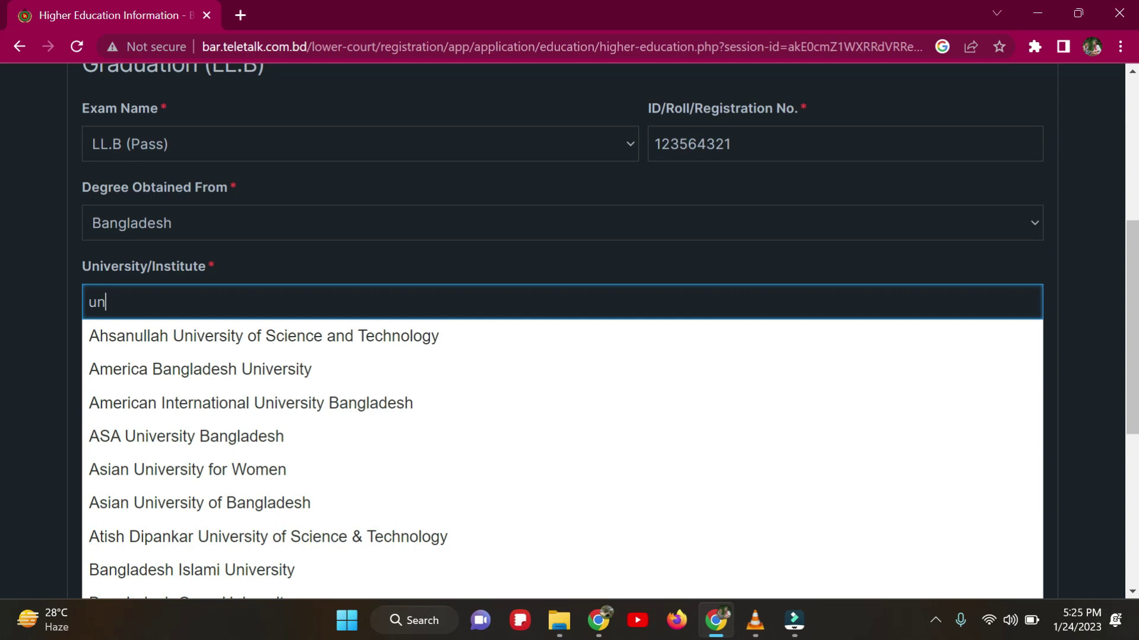
pyautogui.press('BackSpace')
pyautogui.press('BackSpace')
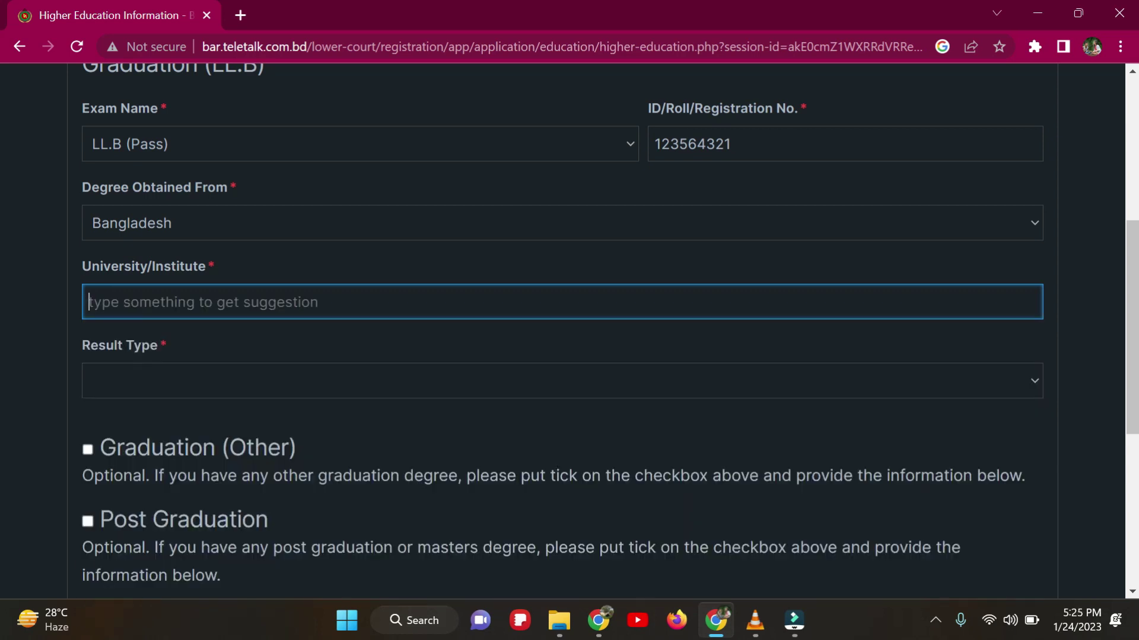
pyautogui.write('na')
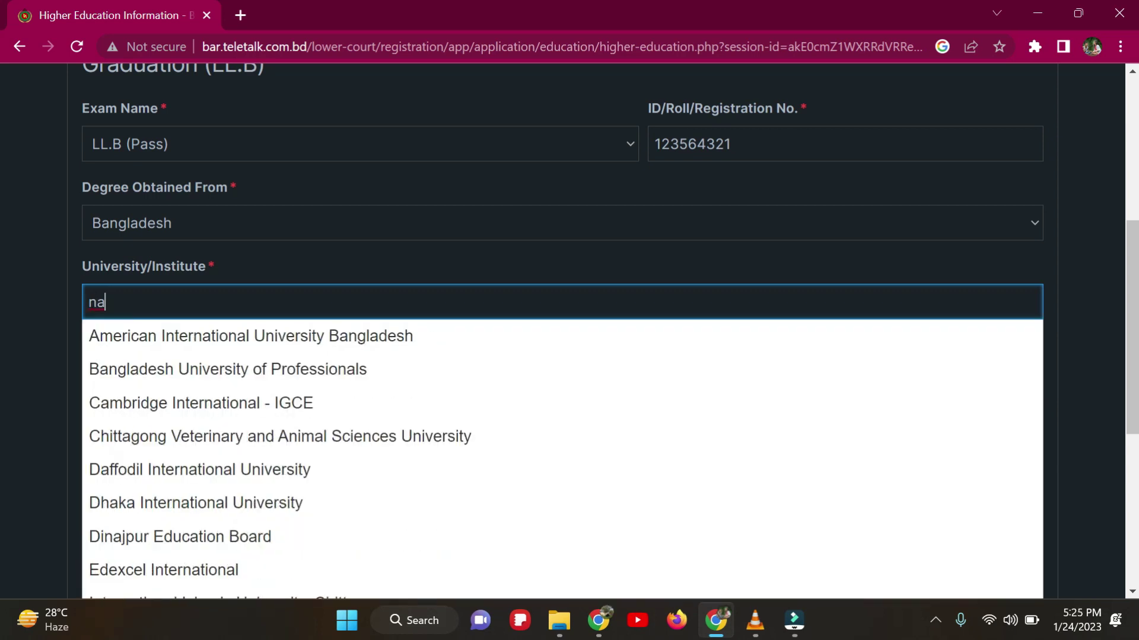
pyautogui.write('tiom')
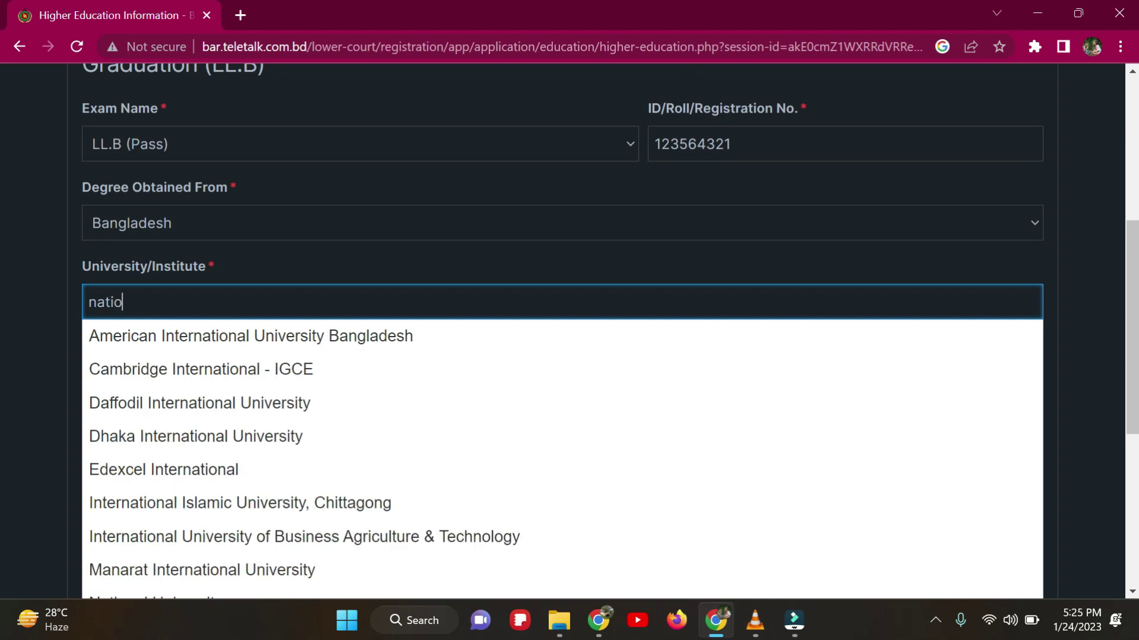
pyautogui.press('BackSpace')
pyautogui.press('BackSpace')
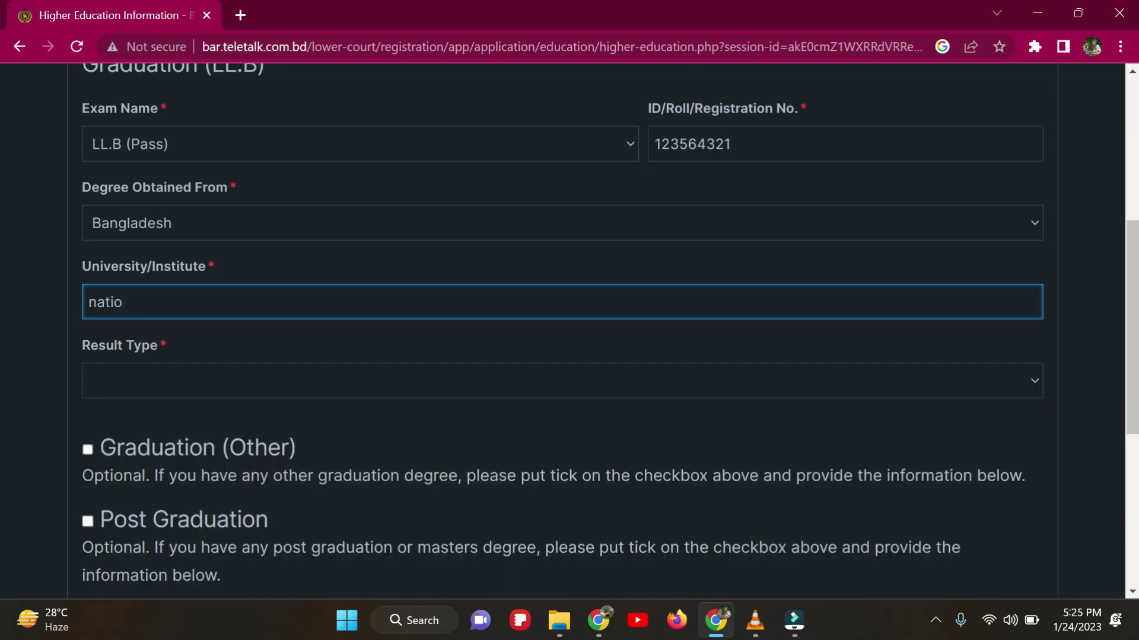
pyautogui.write('on')
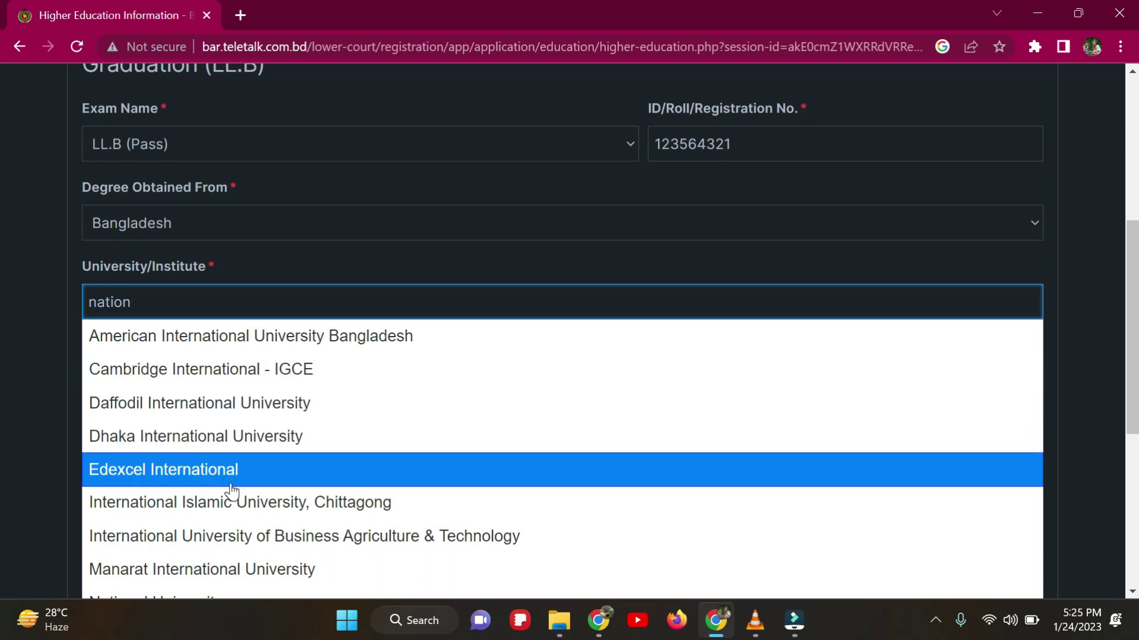
pyautogui.scroll(-1, 232, 491)
pyautogui.scroll(-4, 231, 491)
pyautogui.click(223, 325)
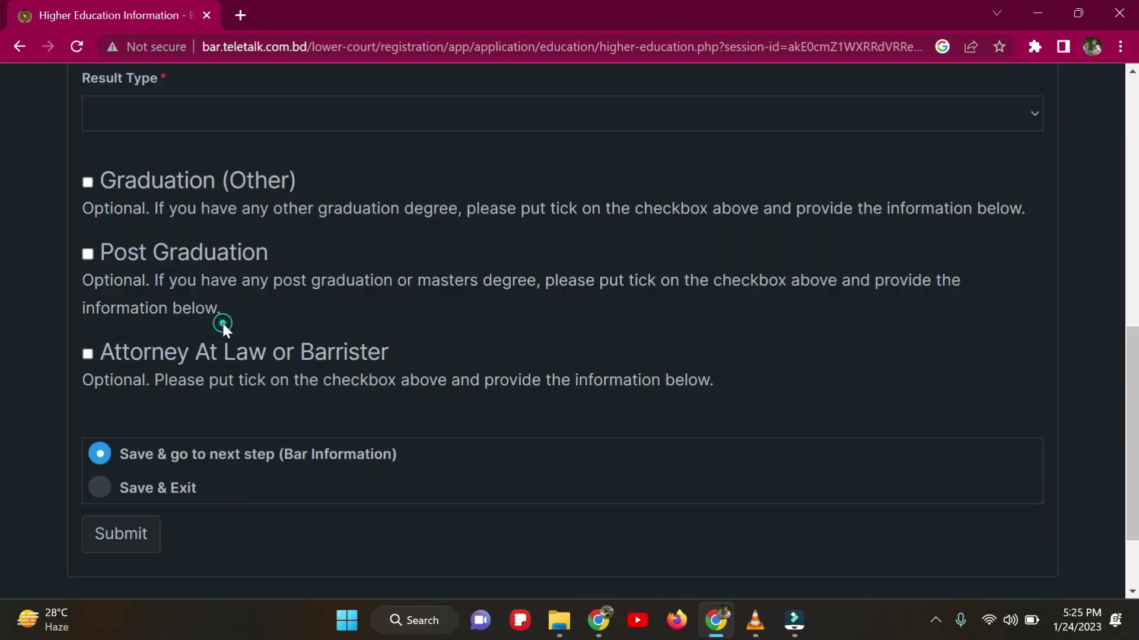
pyautogui.scroll(5, 225, 330)
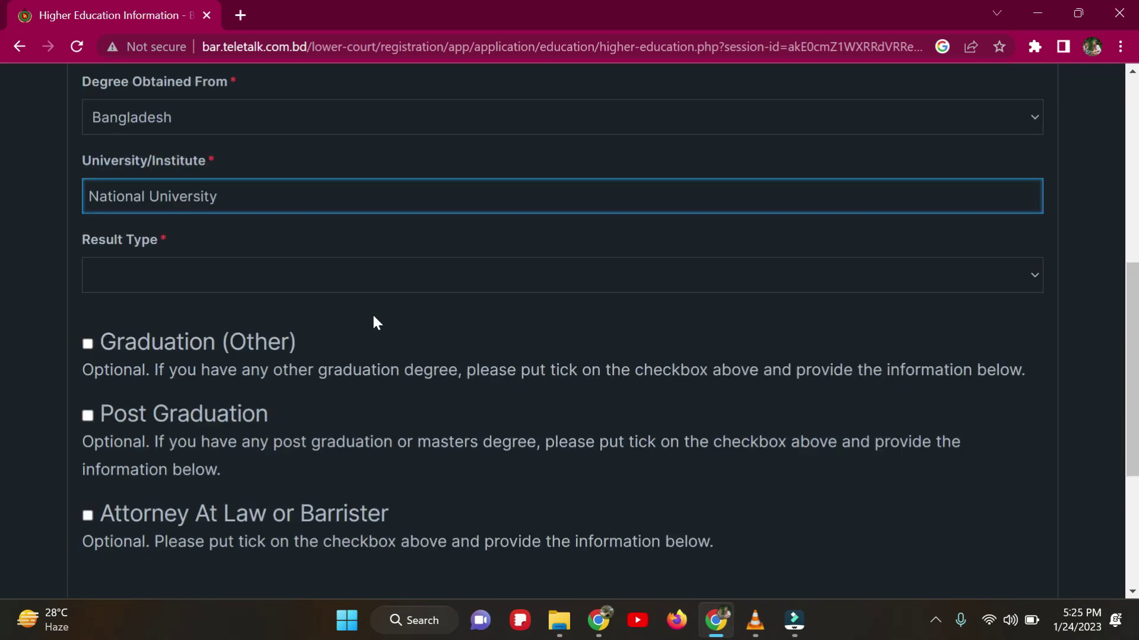
pyautogui.click(250, 392)
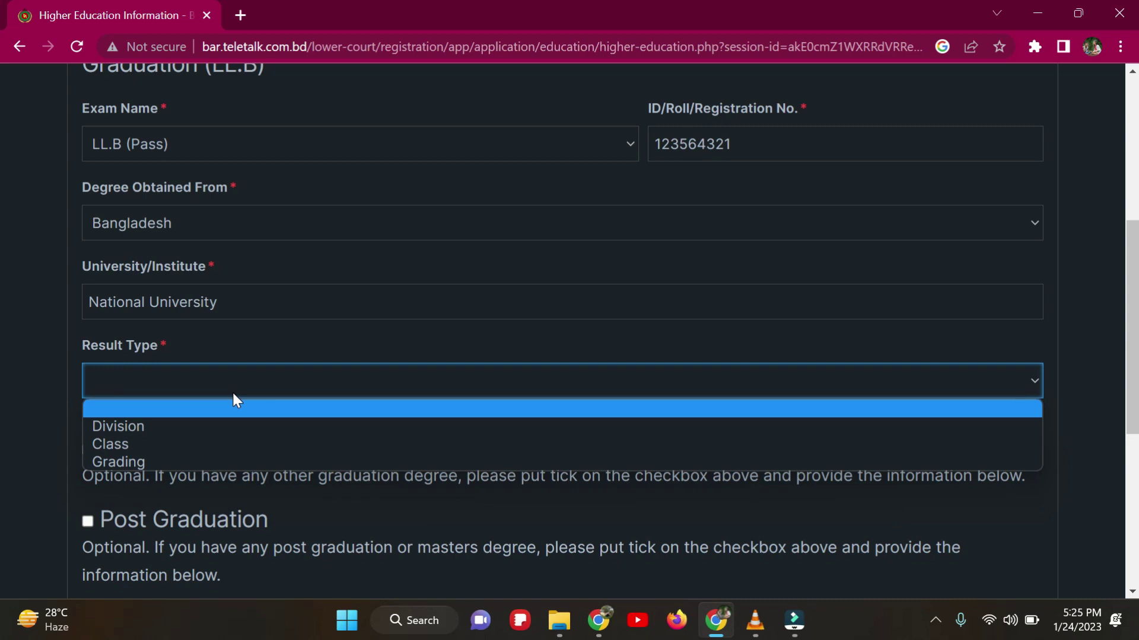
# Step: Set the LL.B result type to Division with 2nd Division
pyautogui.click(164, 423)
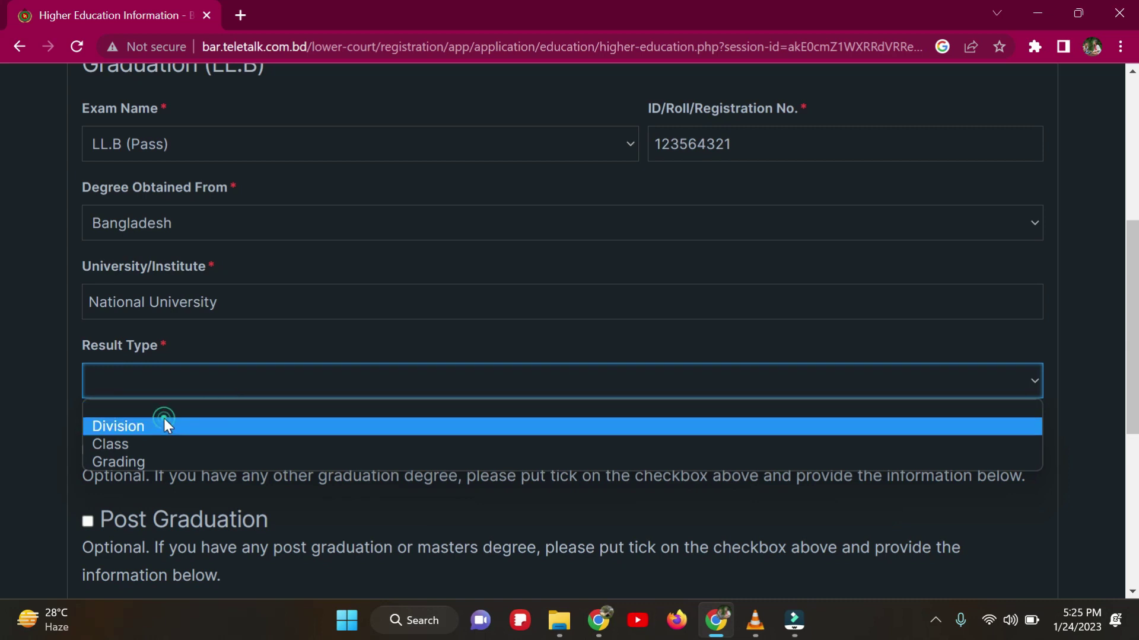
pyautogui.scroll(-1, 208, 409)
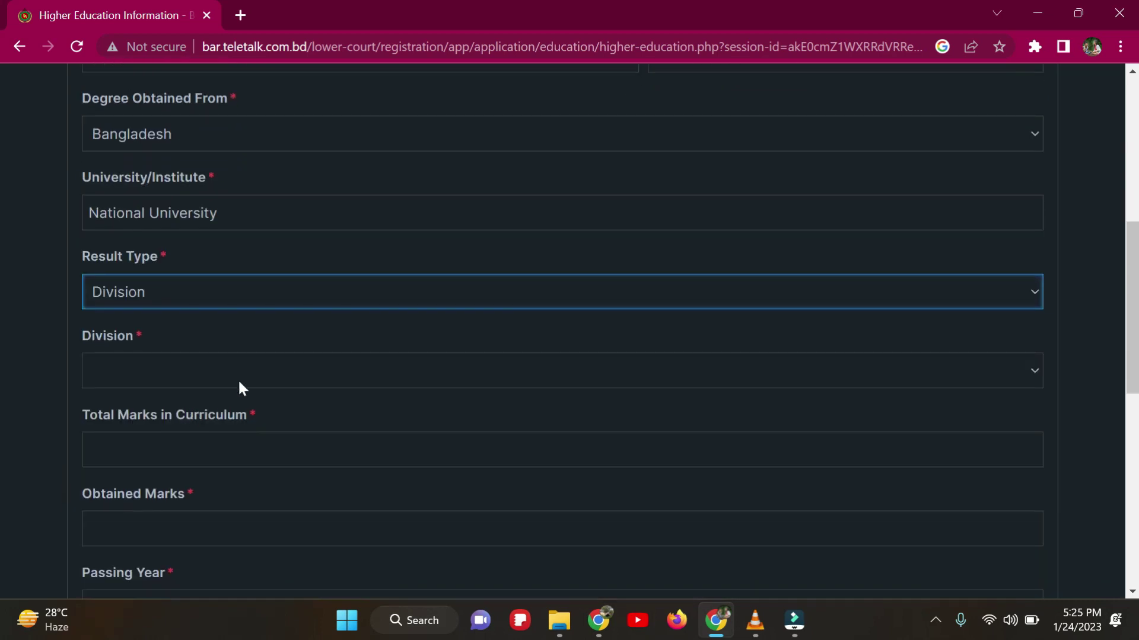
pyautogui.click(297, 386)
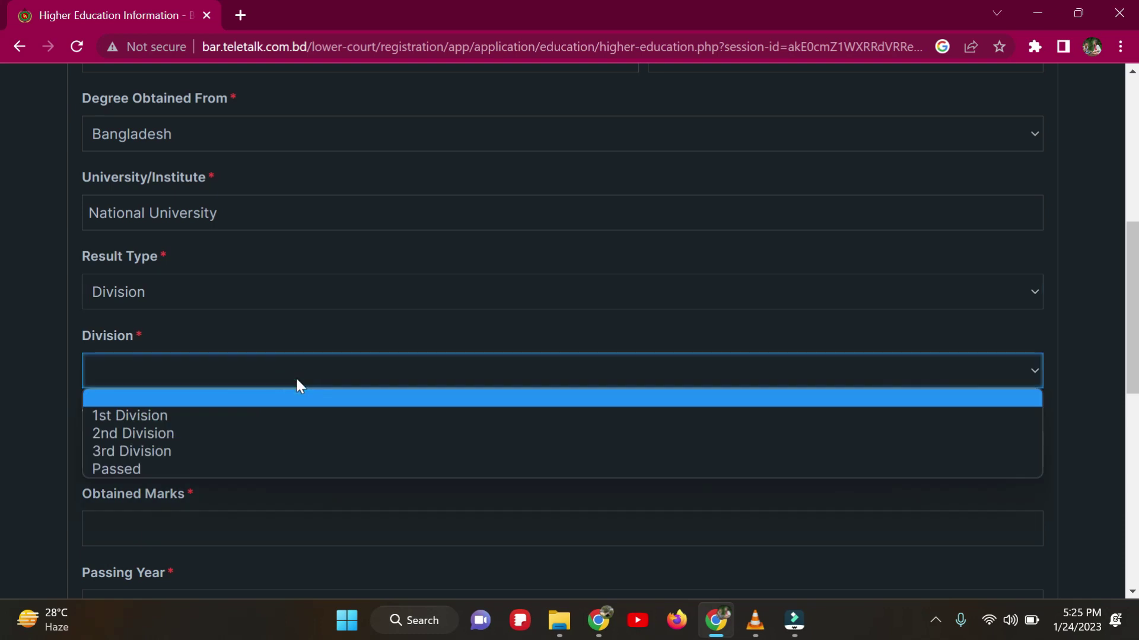
pyautogui.click(150, 434)
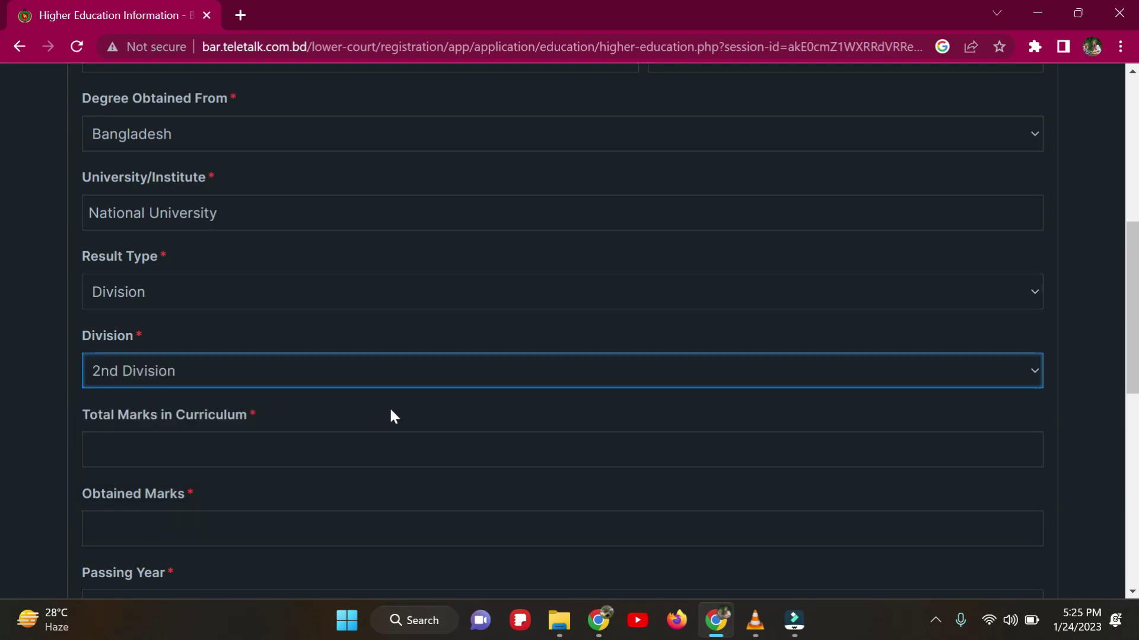
# Step: Enter LL.B total marks 45, obtained marks 700 and passing year 2015
pyautogui.scroll(-3, 392, 417)
pyautogui.click(247, 272)
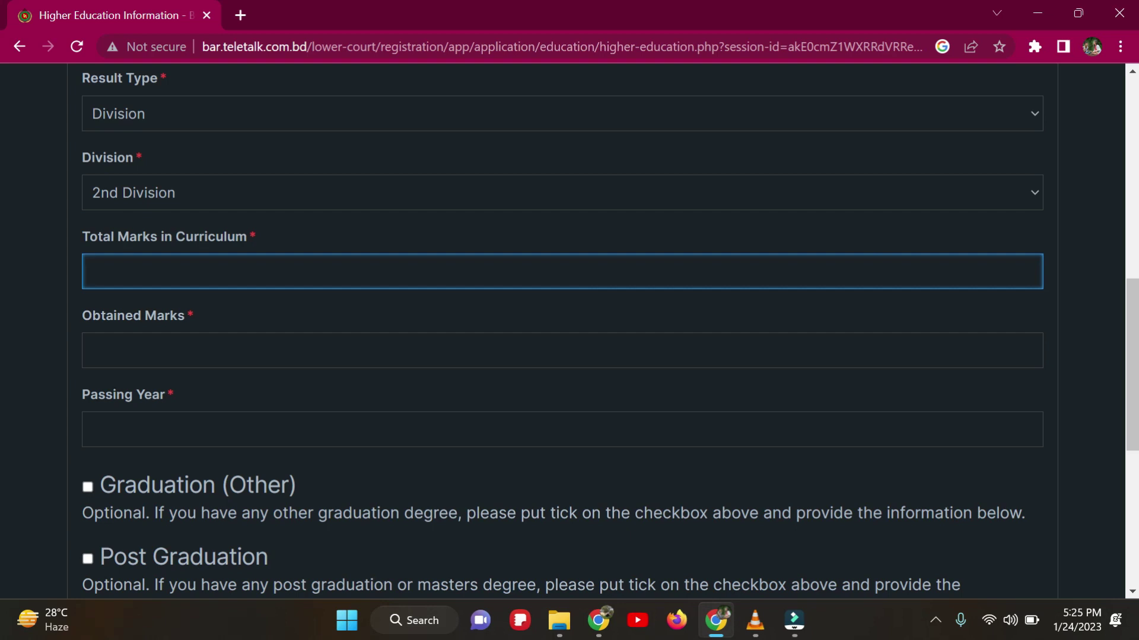
pyautogui.write('45')
pyautogui.click(246, 353)
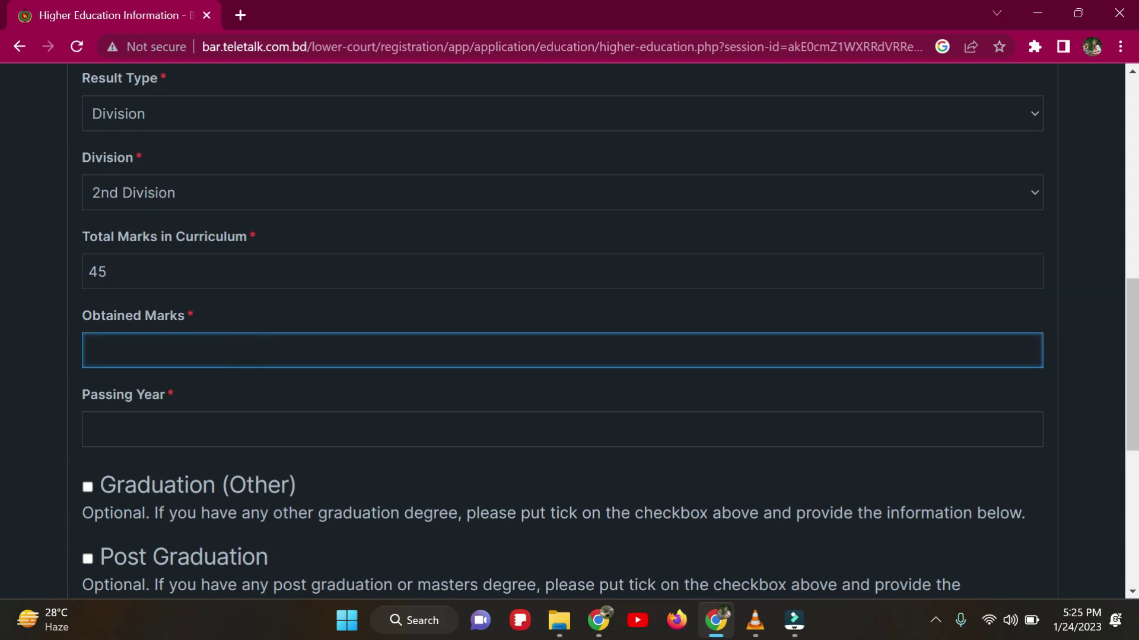
pyautogui.write('700')
pyautogui.click(223, 422)
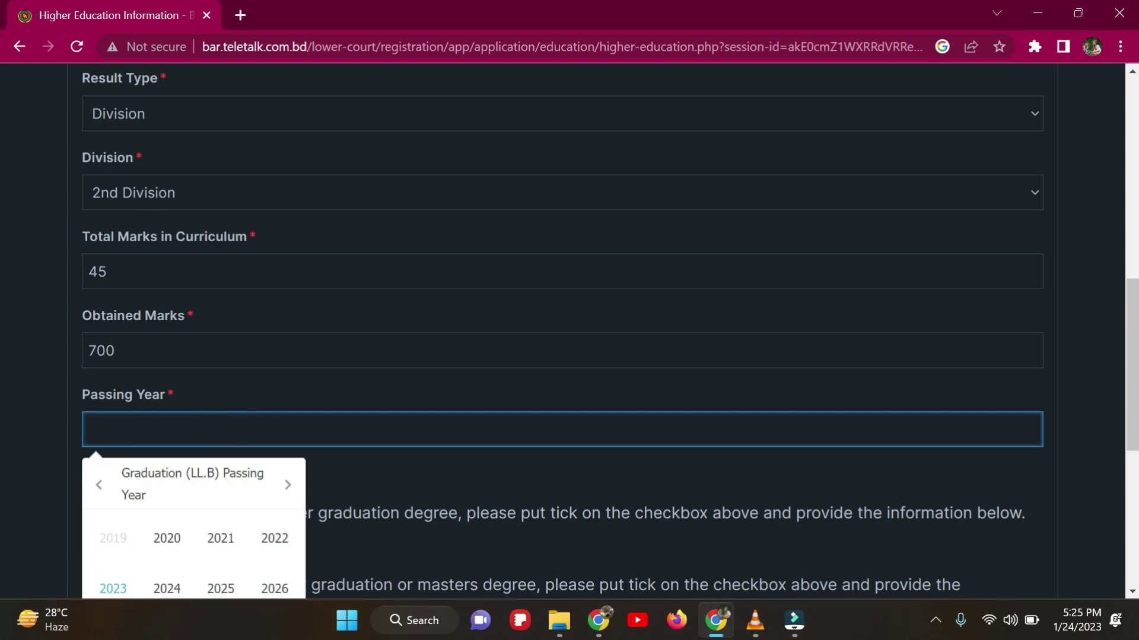
pyautogui.write('2015')
pyautogui.scroll(-5, 273, 408)
pyautogui.click(980, 406)
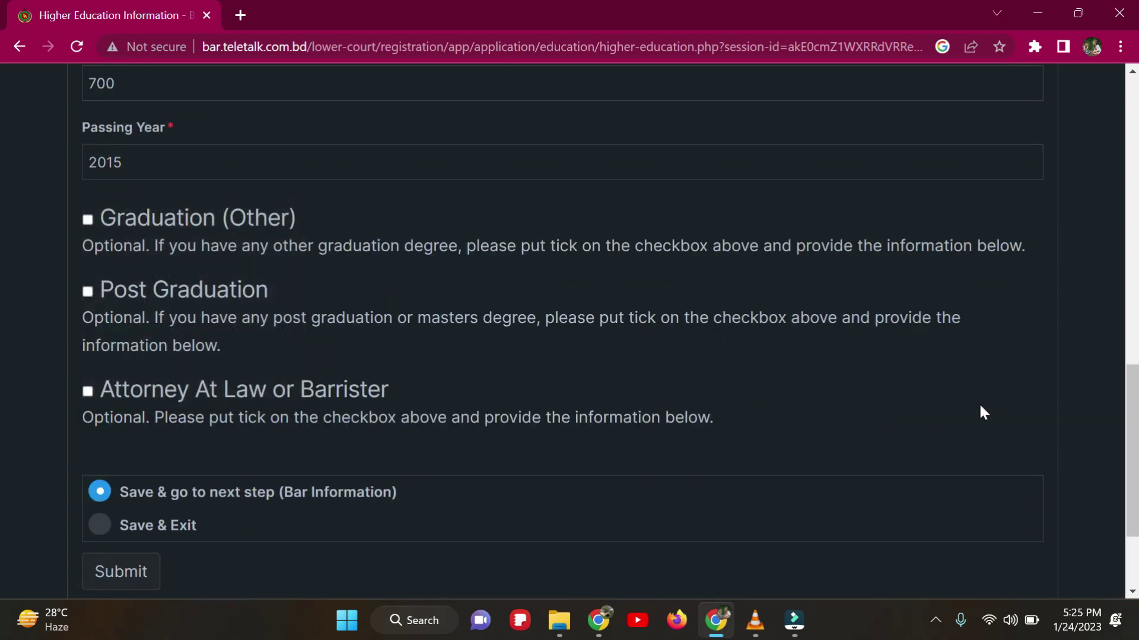